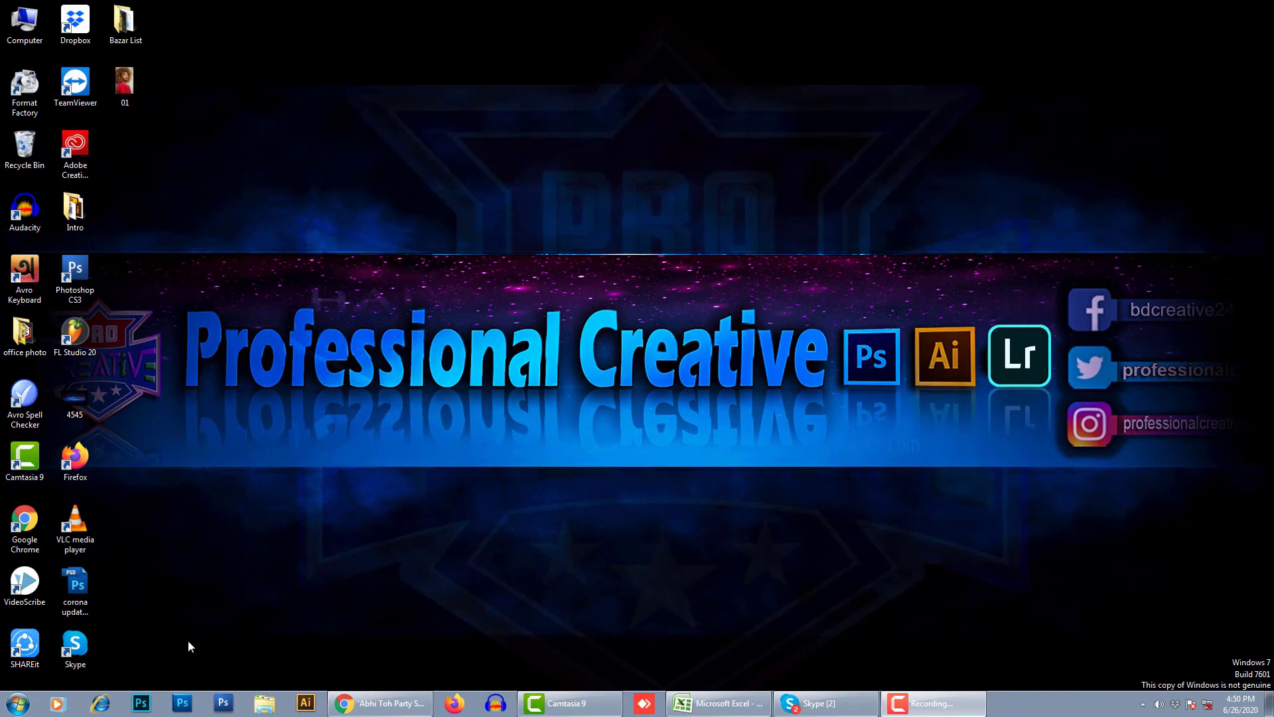
Step: Launch Photoshop and open the 01 red-top portrait photo from the desktop
click(141, 702)
drag(131, 99, 375, 420)
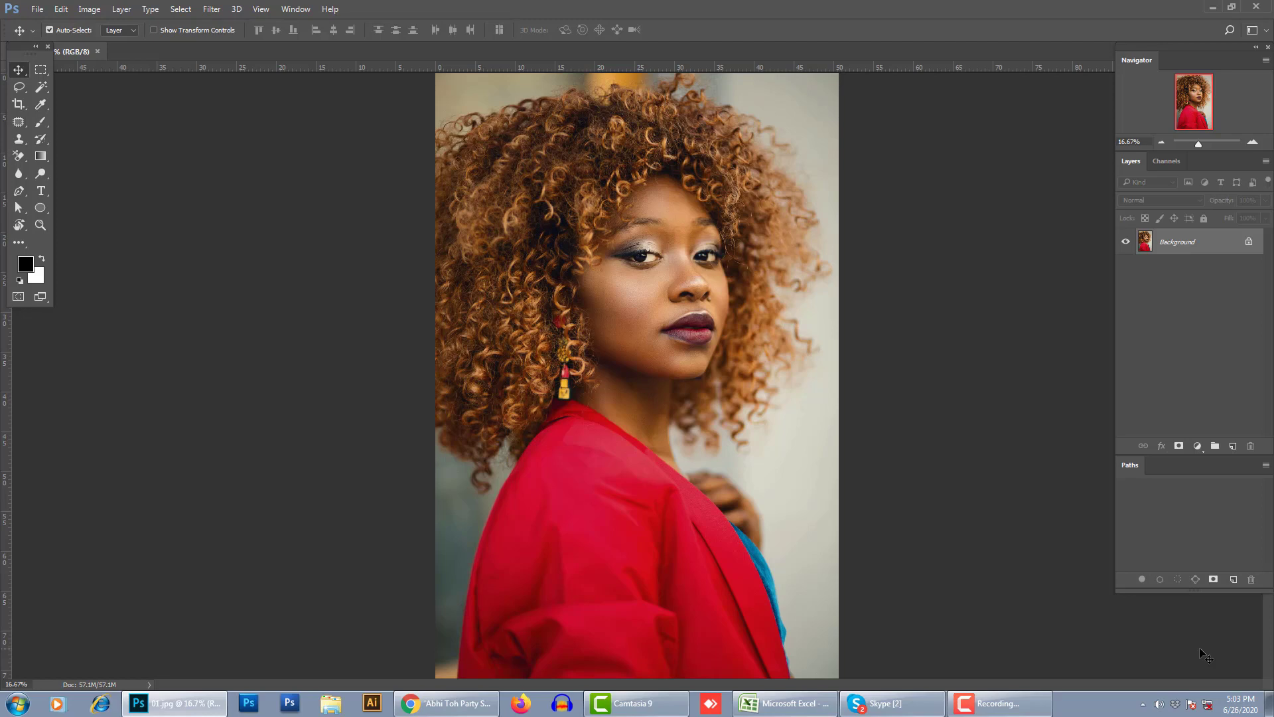
Step: Try Ctrl+A, Ctrl+C, Ctrl+V and Ctrl+L, then choose Edit > Keyboard Shortcuts
key(ctrl+a)
key(ctrl+c)
key(ctrl+v)
key(ctrl+l)
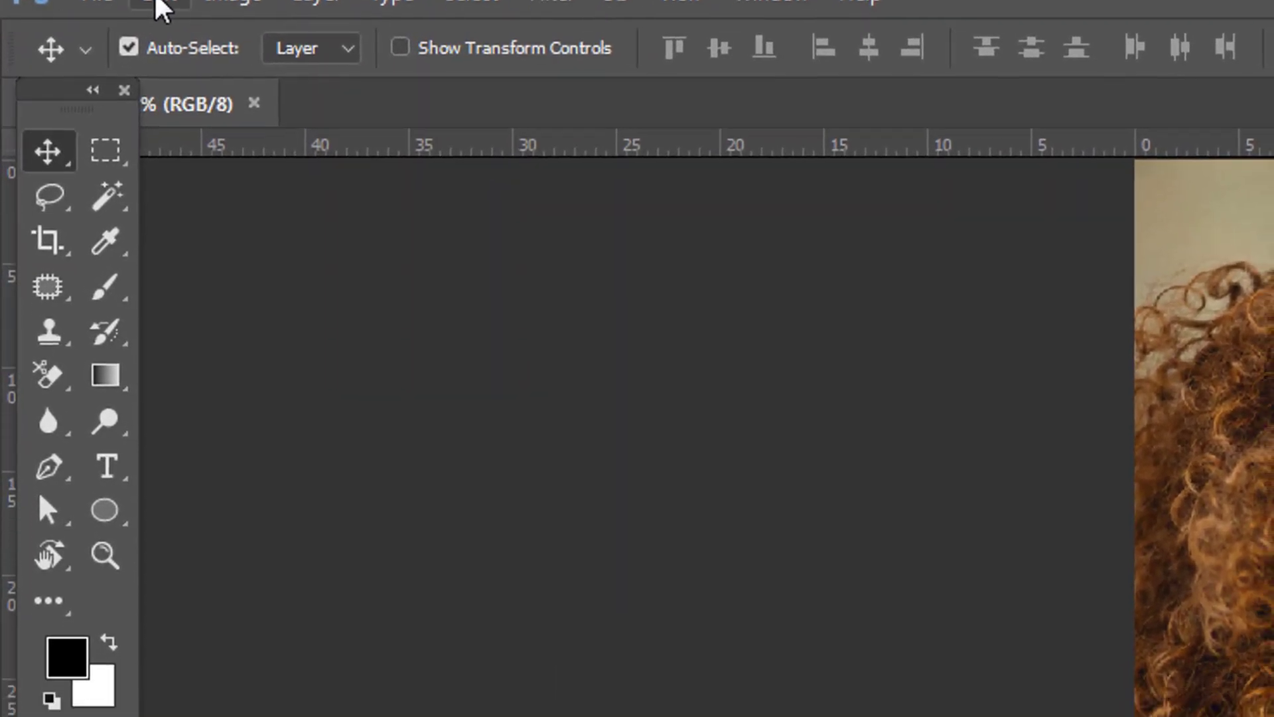
click(159, 8)
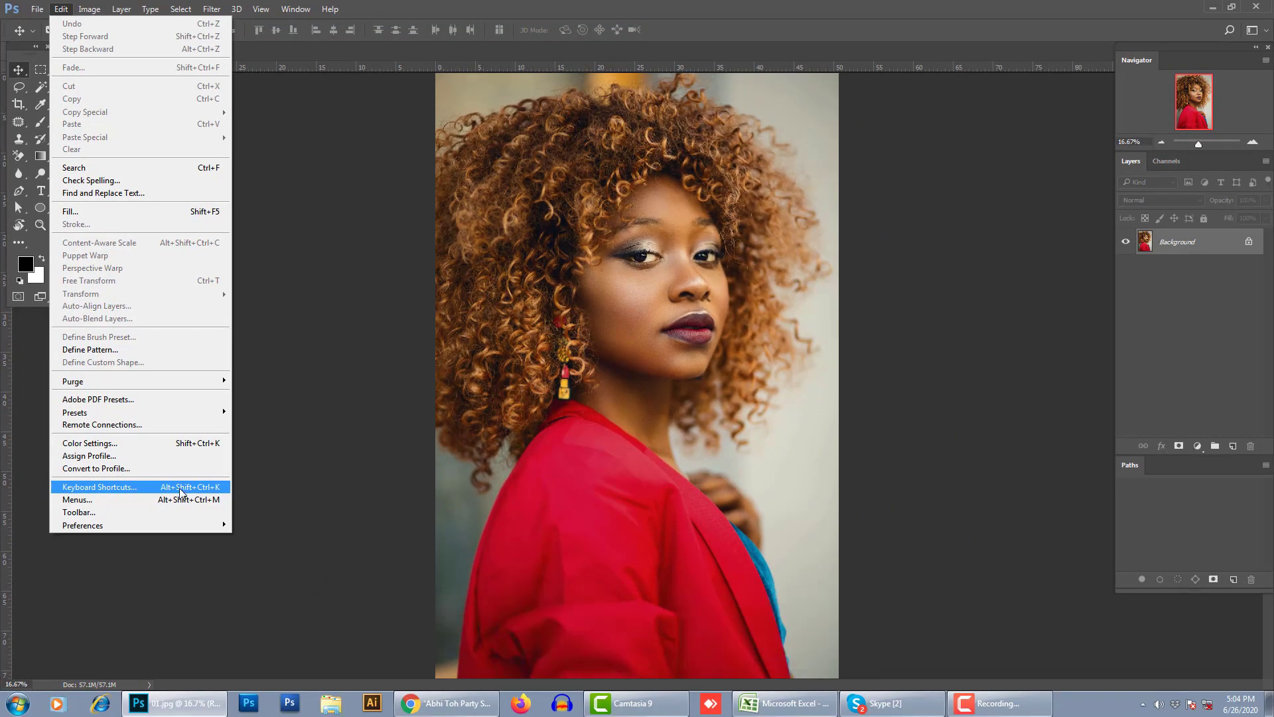
click(179, 488)
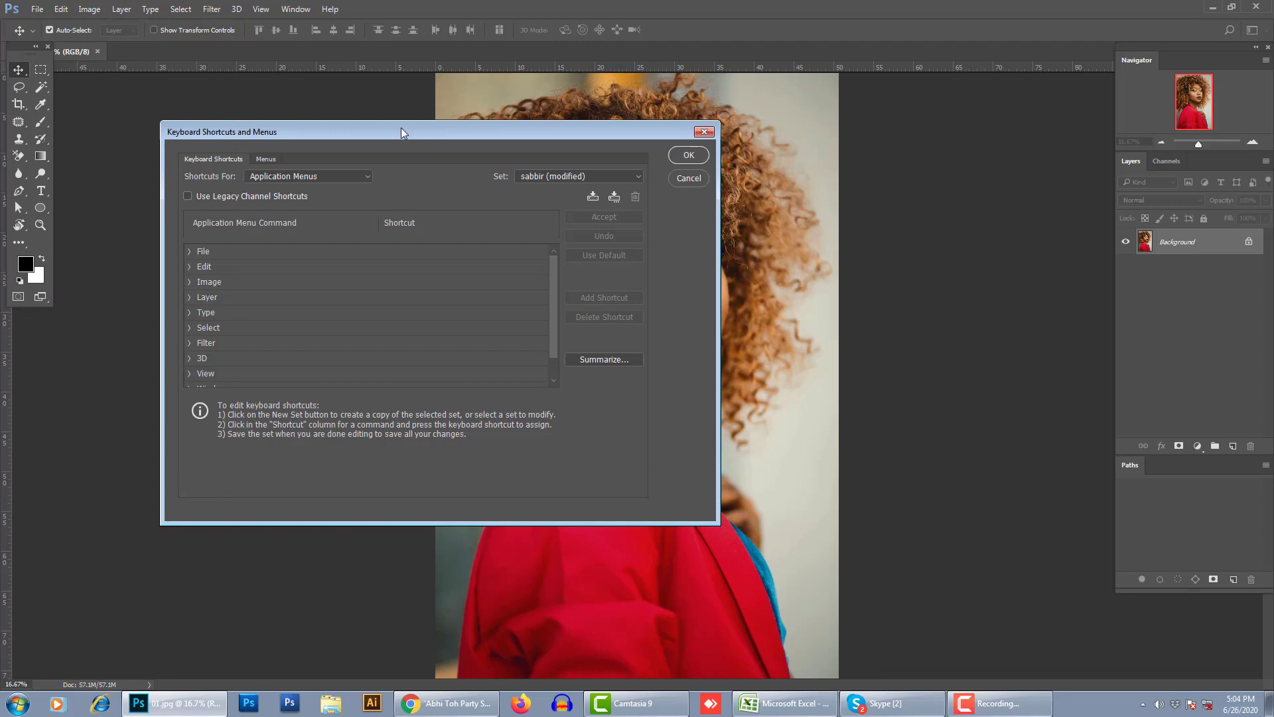
Step: Move the dialog and compare the Panel Menus and Application Menus shortcut lists
drag(392, 136, 395, 168)
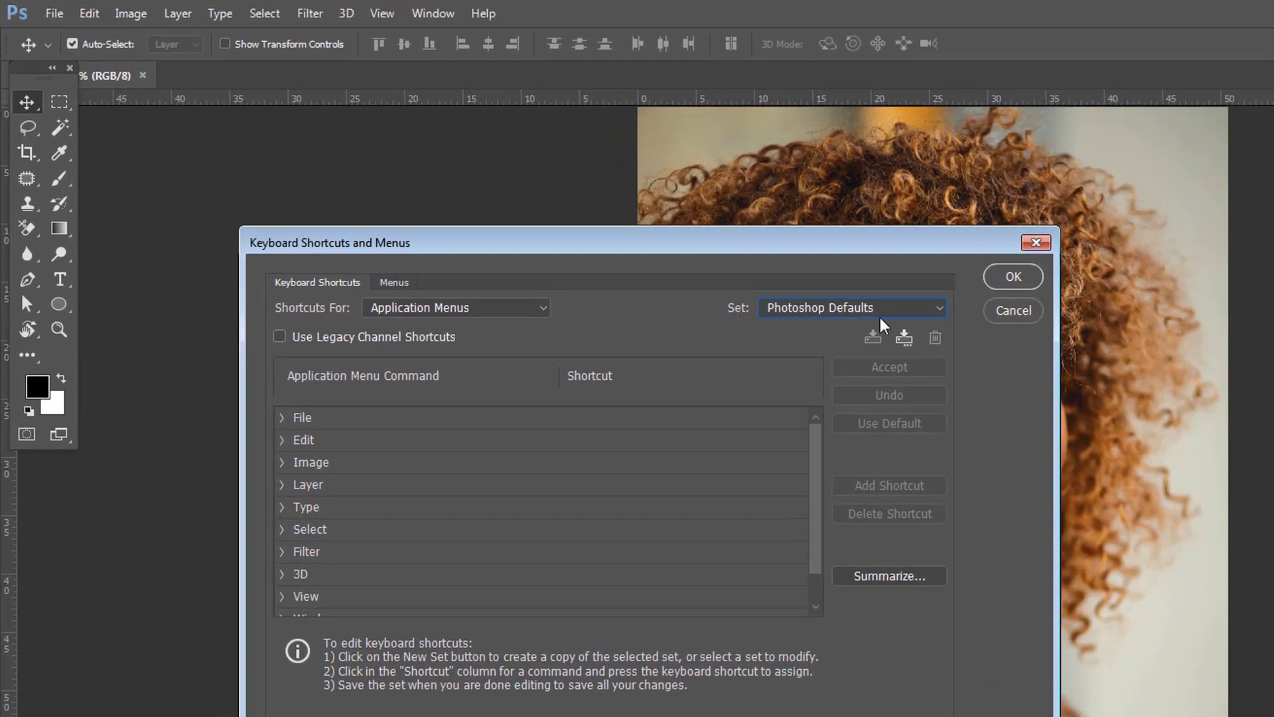
scroll(366, 307, down, 2)
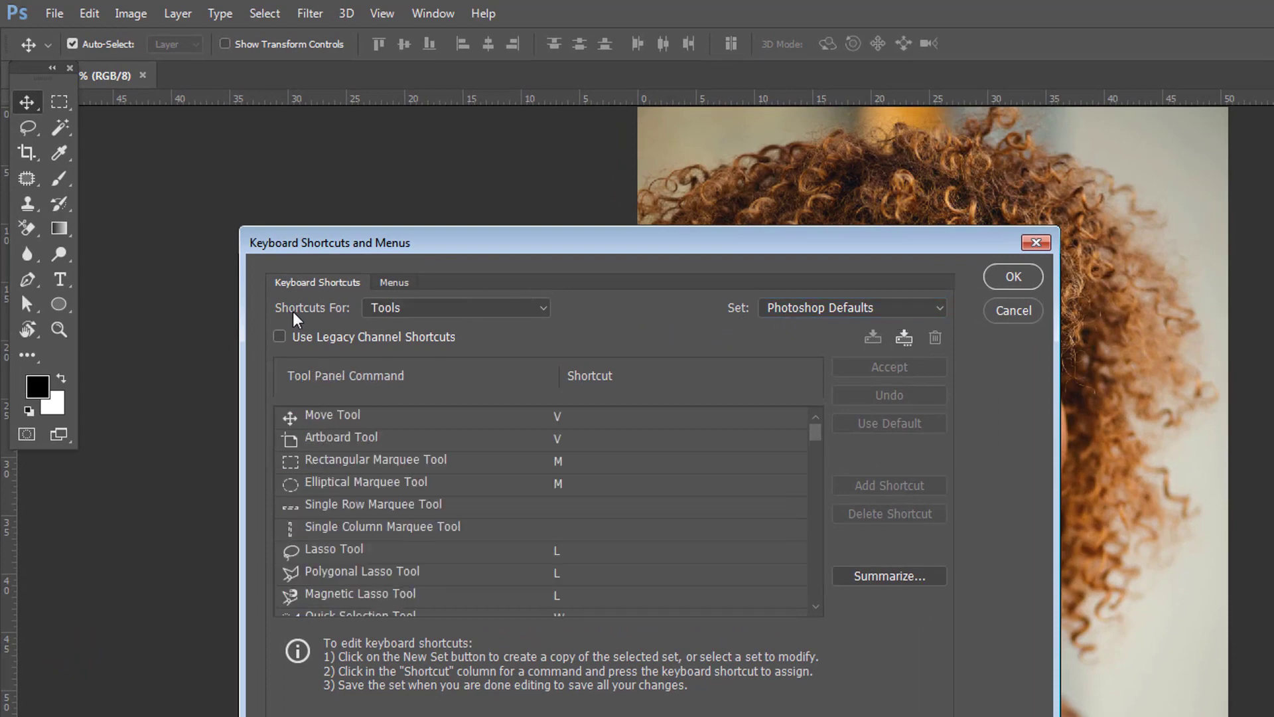
click(398, 308)
click(621, 329)
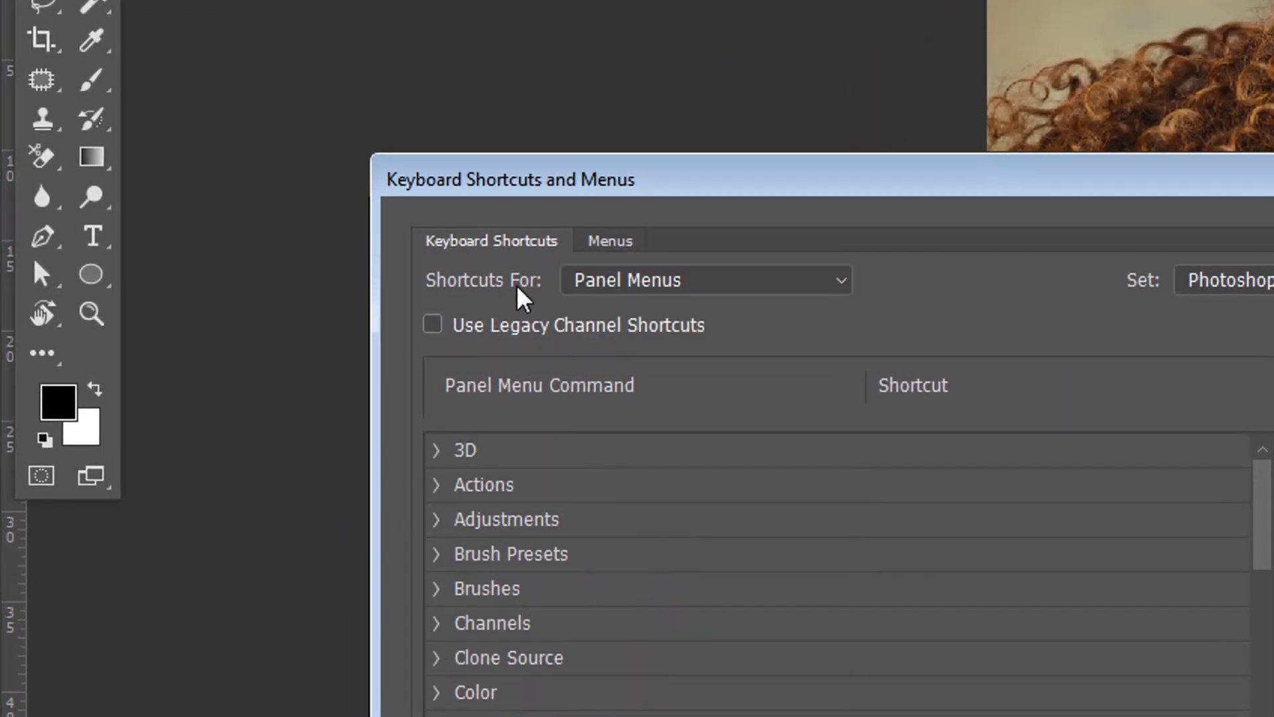
click(674, 292)
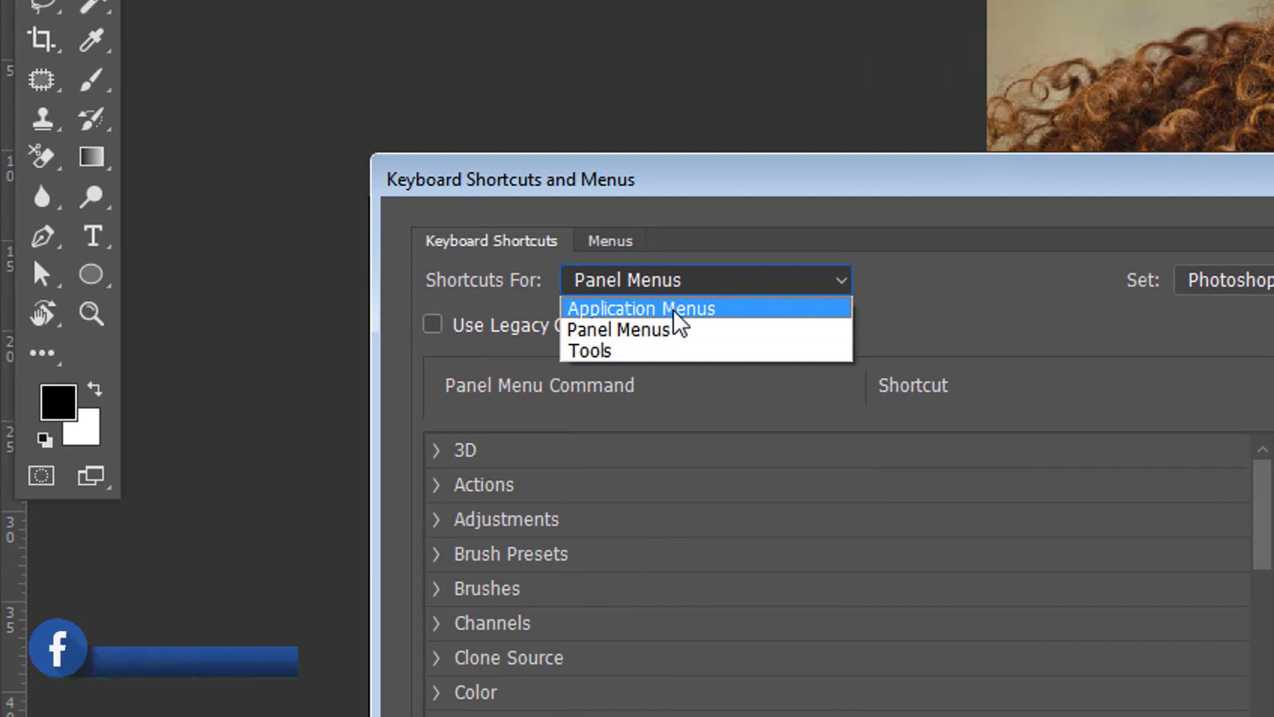
click(673, 310)
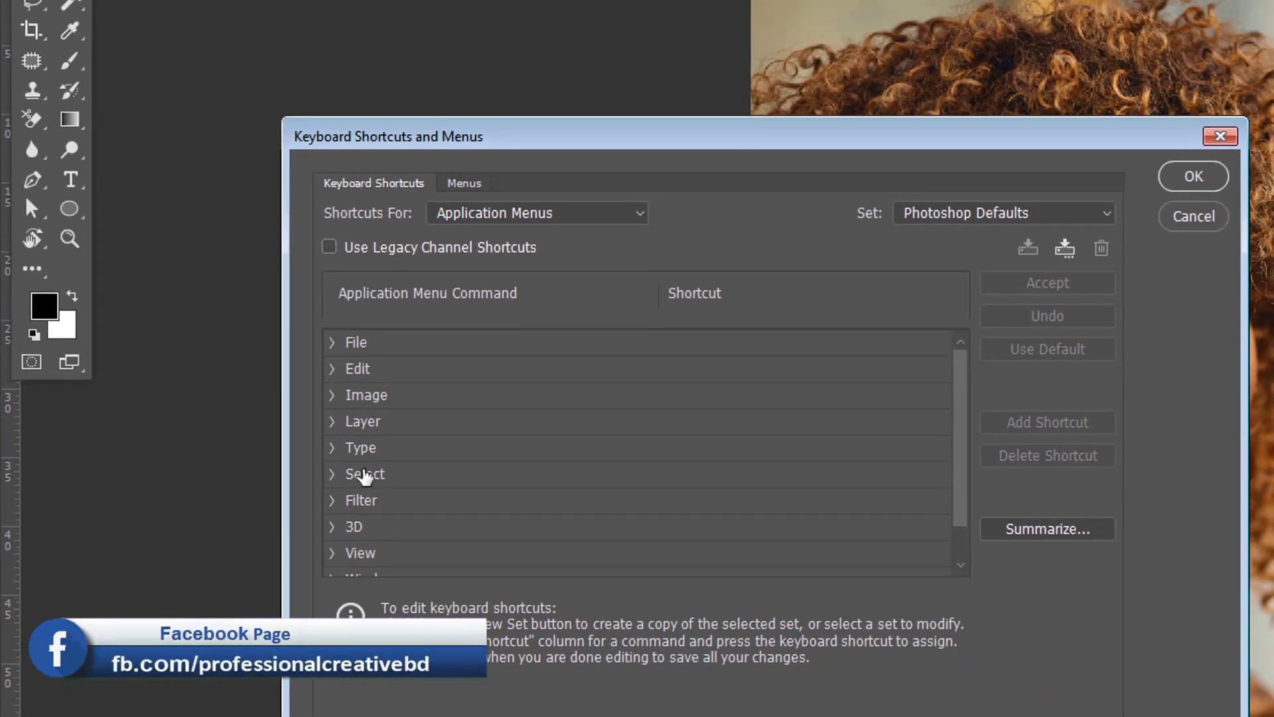
scroll(483, 606, down, 2)
scroll(483, 605, up, 2)
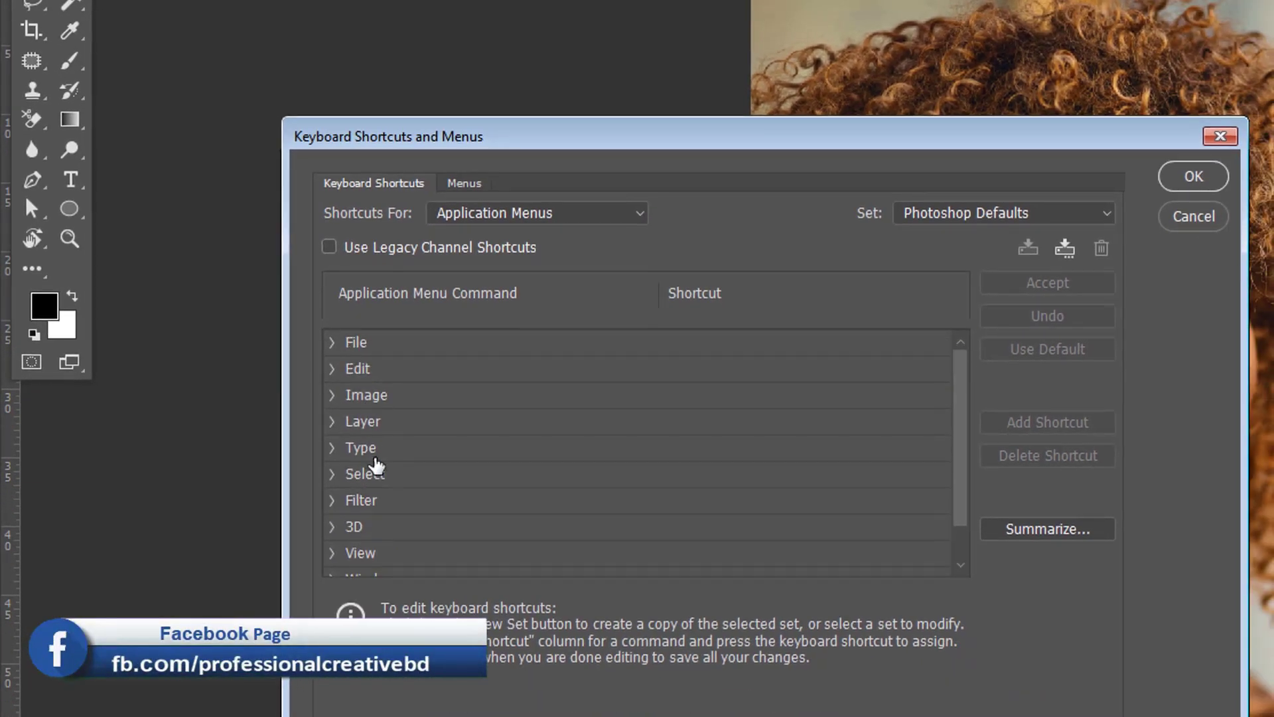
Step: Switch Shortcuts For to Panel Menus, then Tools, and scroll through the tool shortcuts
click(487, 215)
click(495, 259)
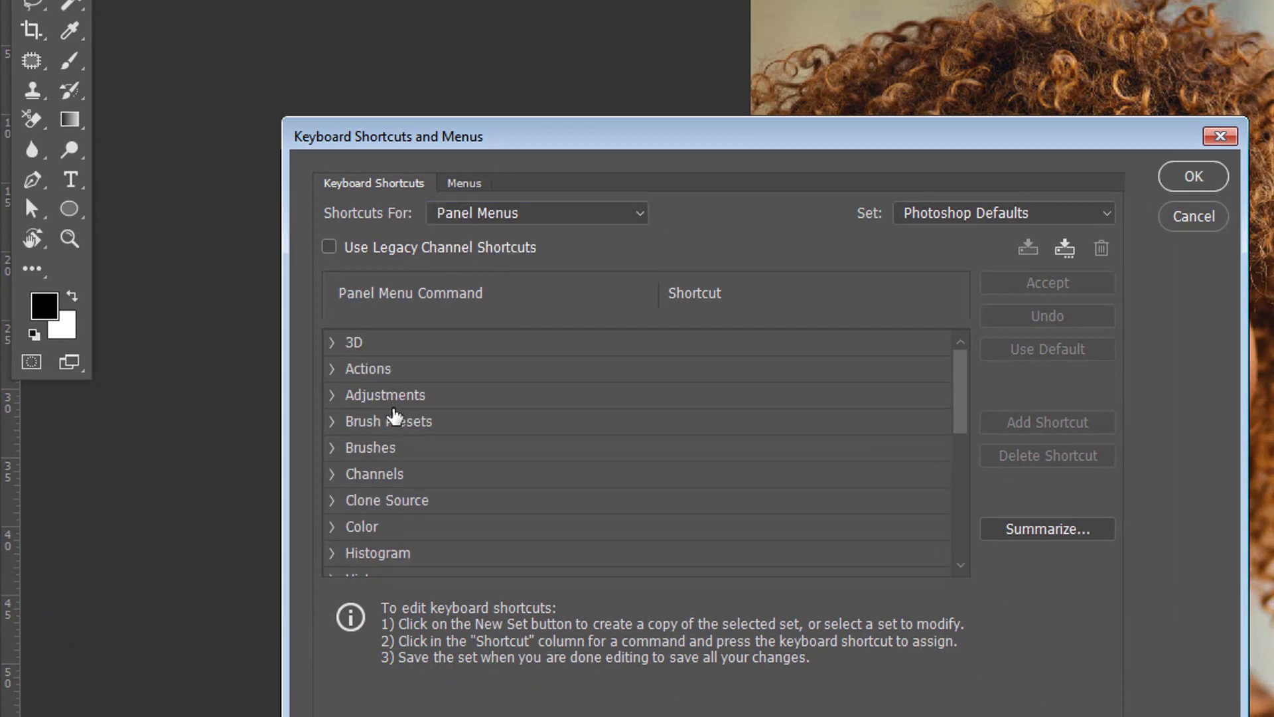
scroll(347, 412, down, 3)
click(502, 216)
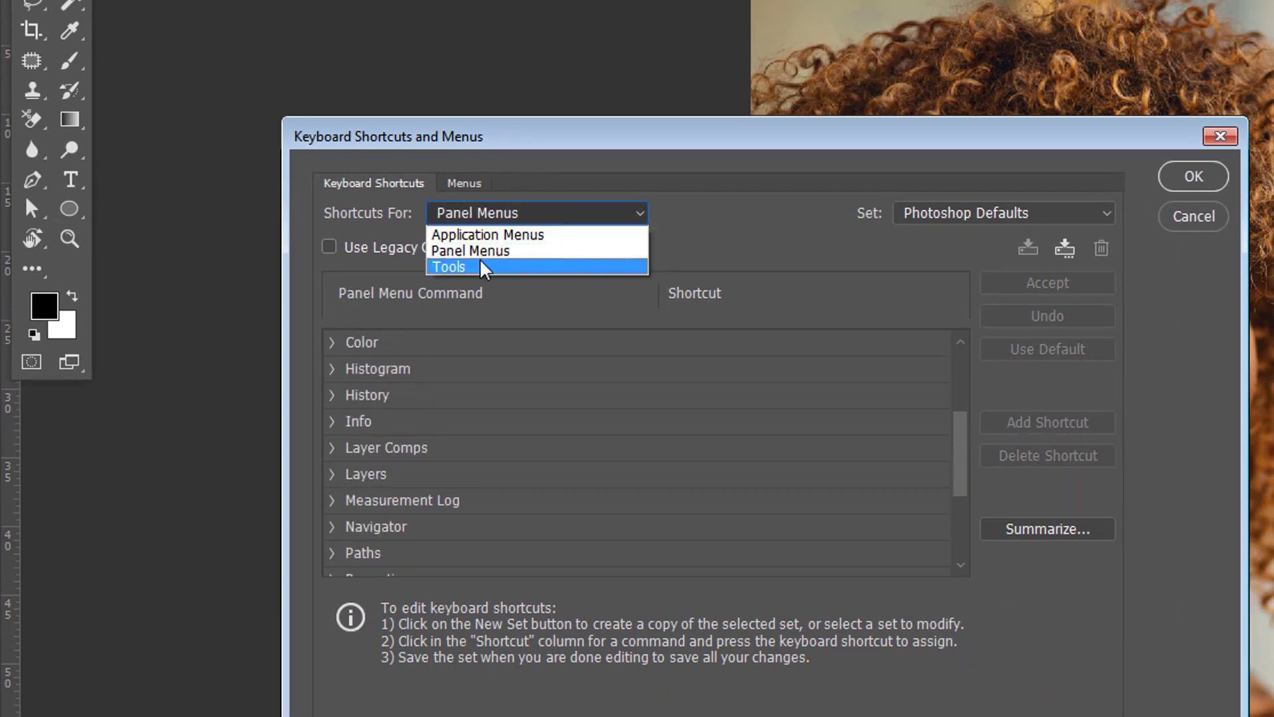
click(483, 268)
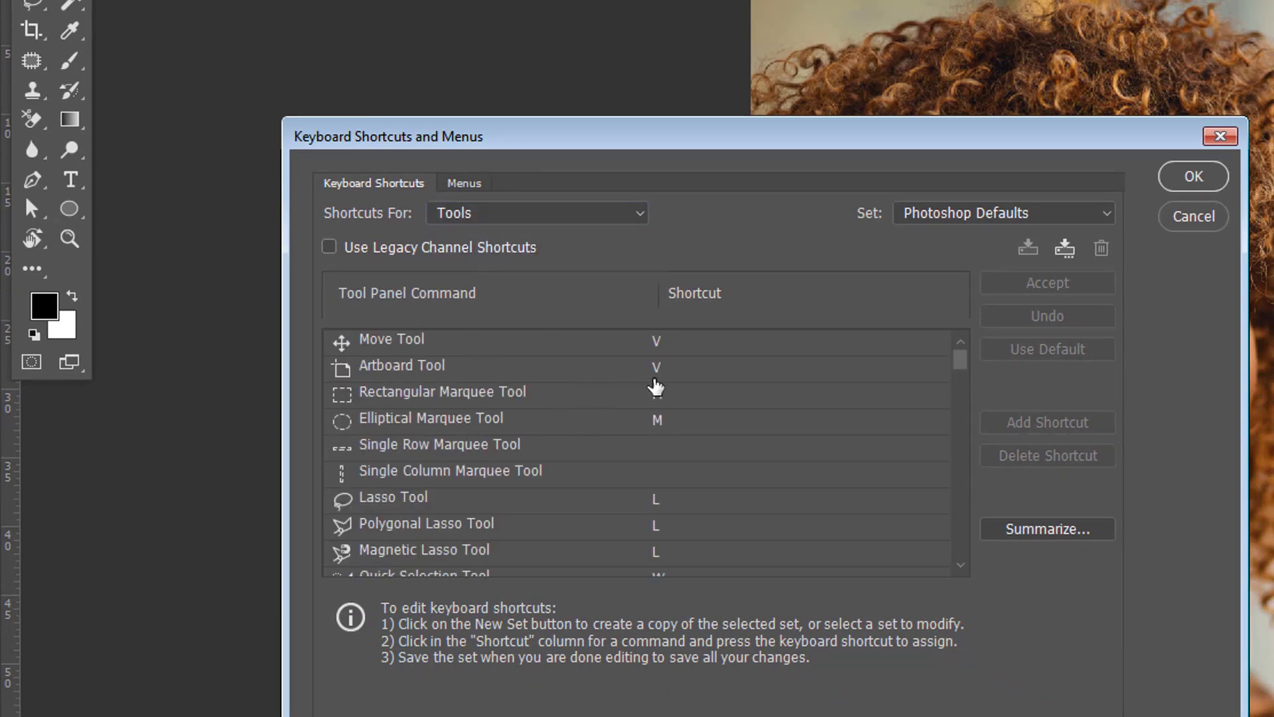
scroll(657, 388, down, 5)
scroll(660, 398, down, 5)
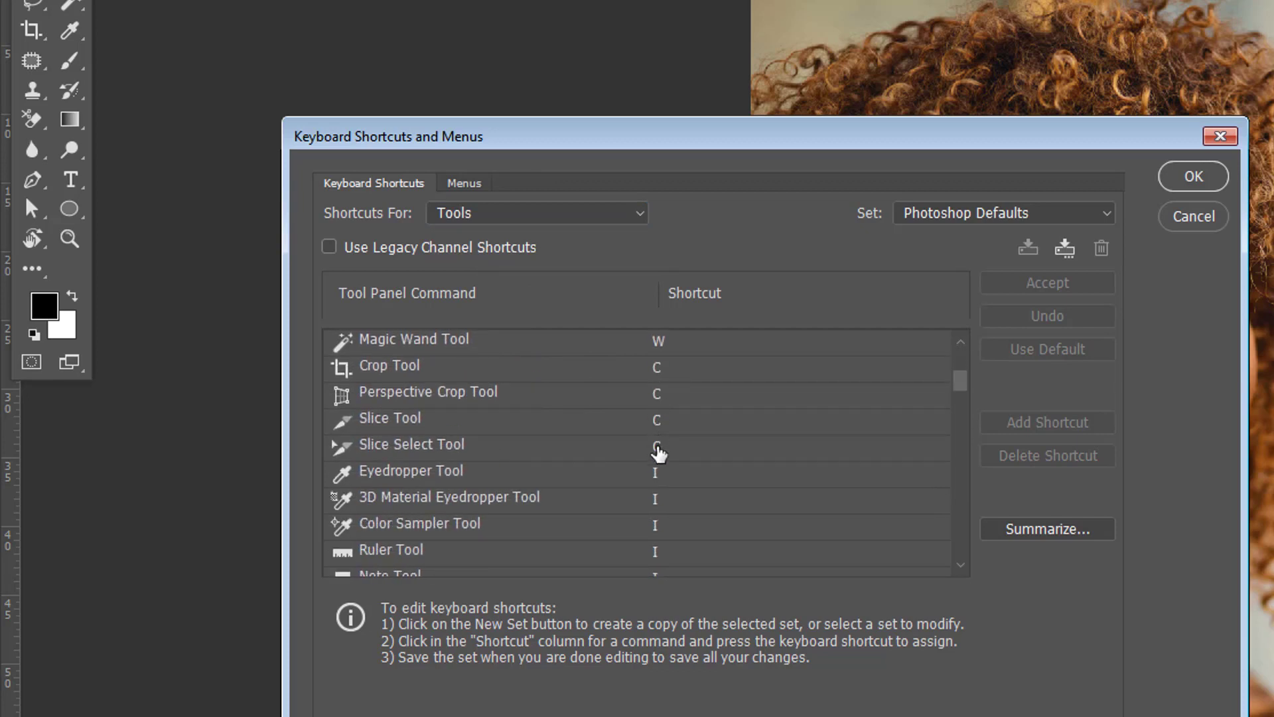
scroll(660, 441, down, 7)
scroll(664, 438, down, 13)
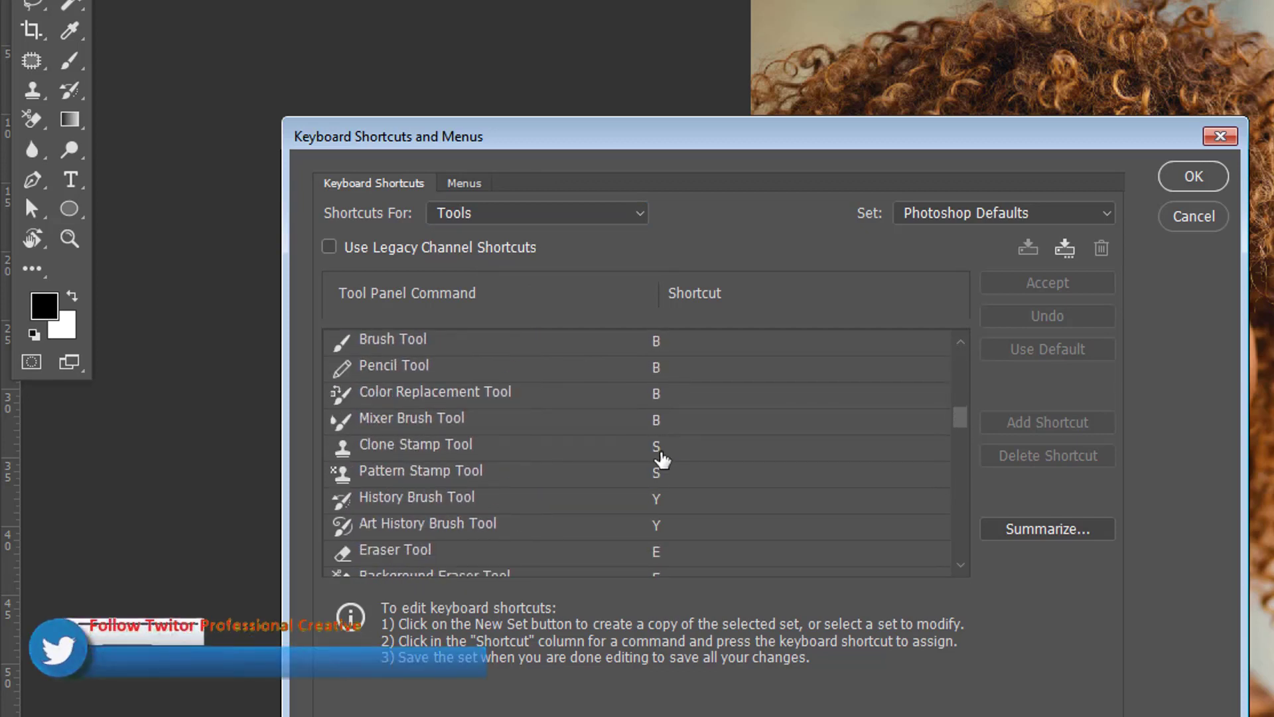
scroll(660, 454, down, 19)
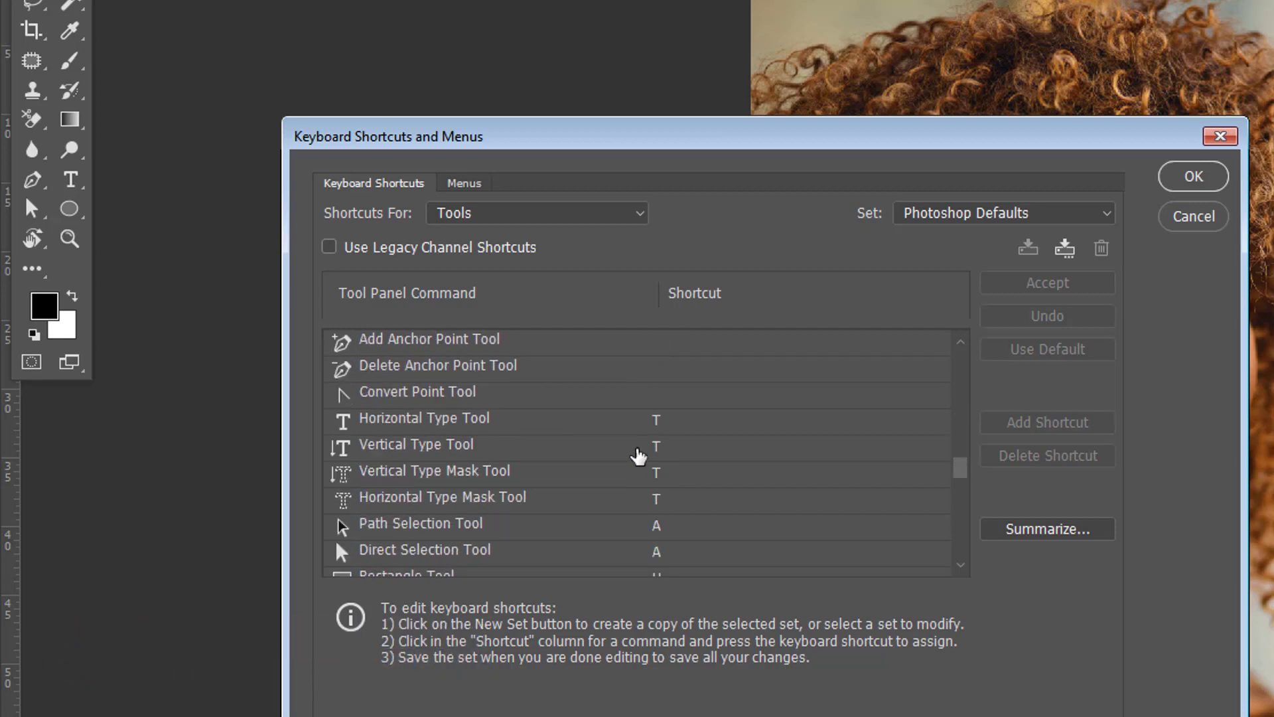
scroll(639, 455, up, 5)
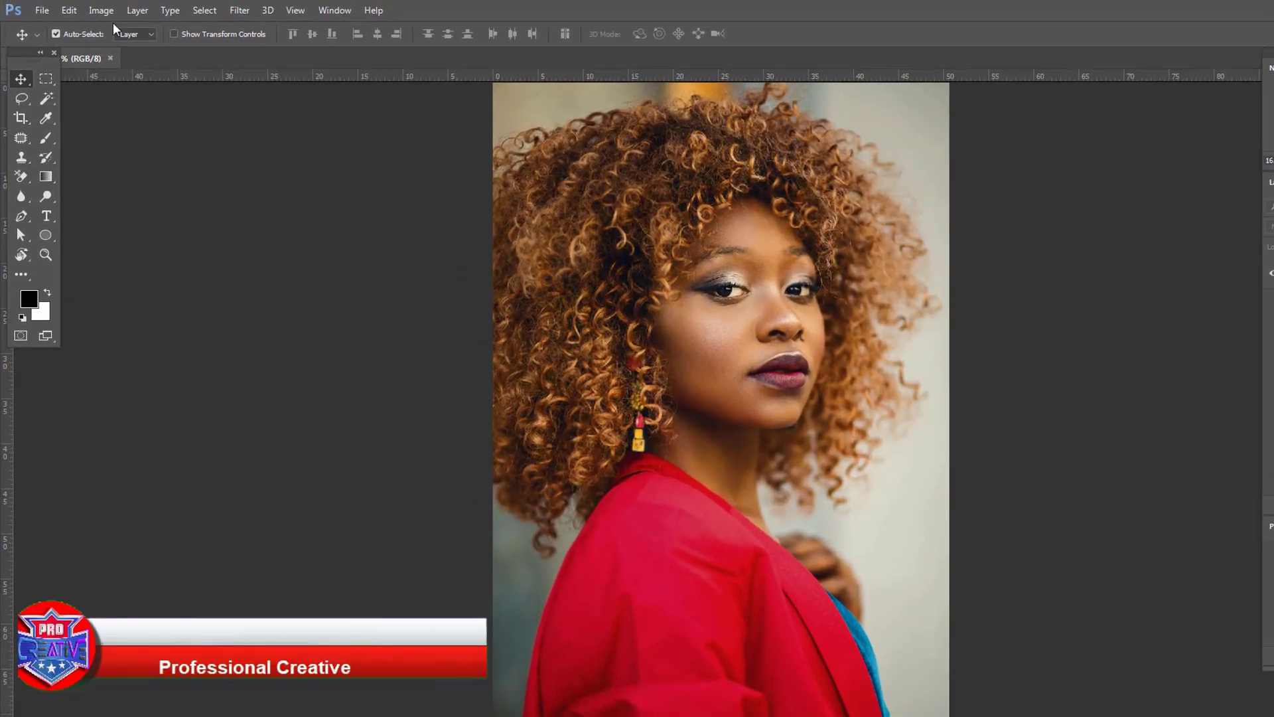
Step: Browse the Image > Mode and Image > Adjustments submenus
click(89, 8)
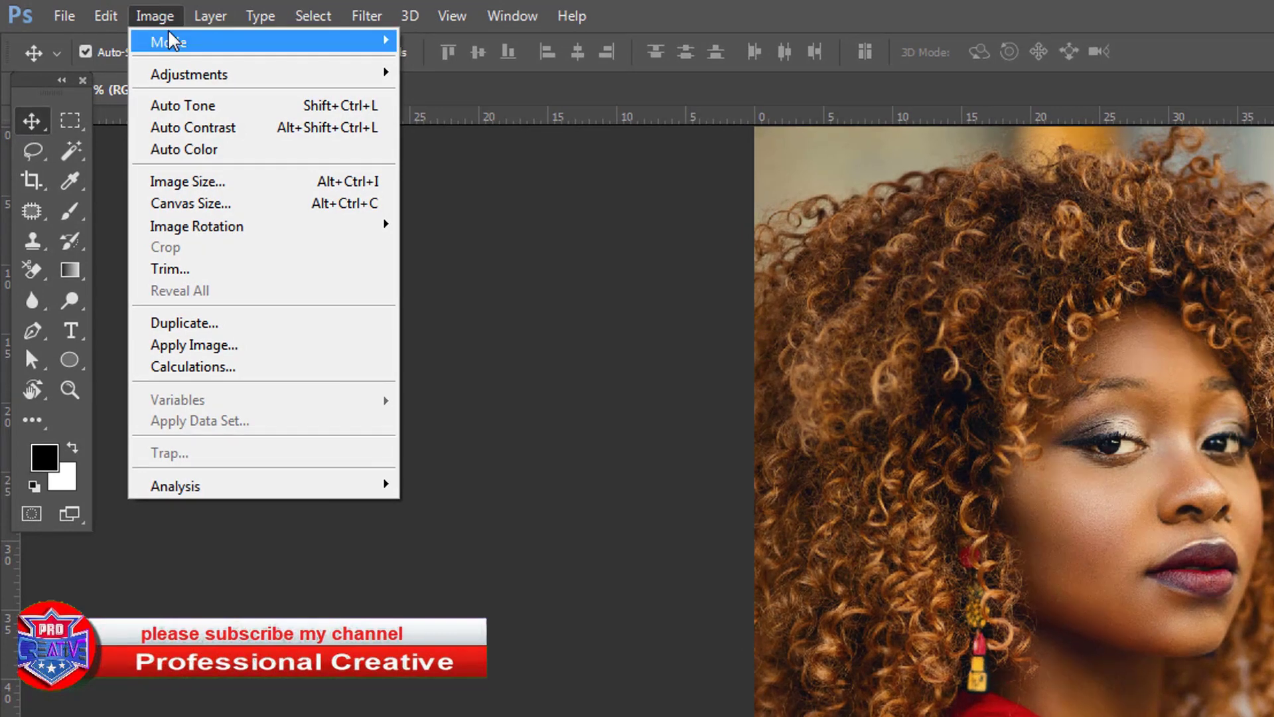
mouse_move(171, 41)
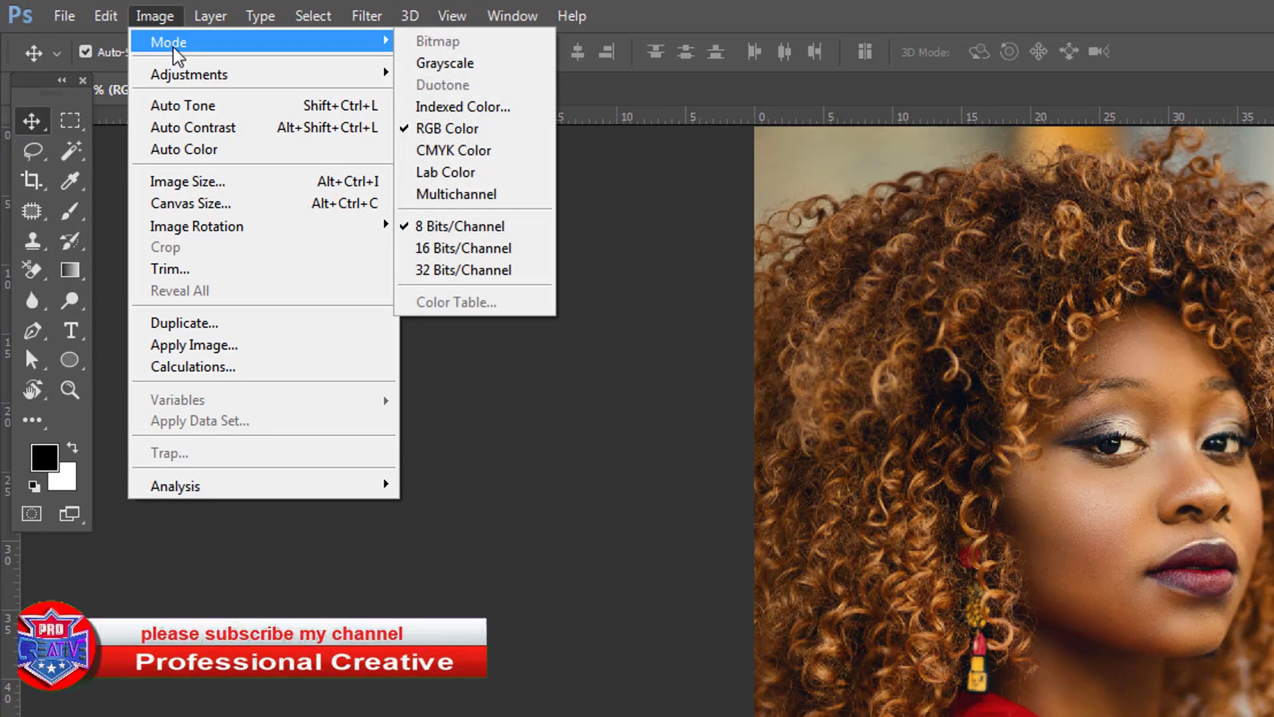
mouse_move(192, 75)
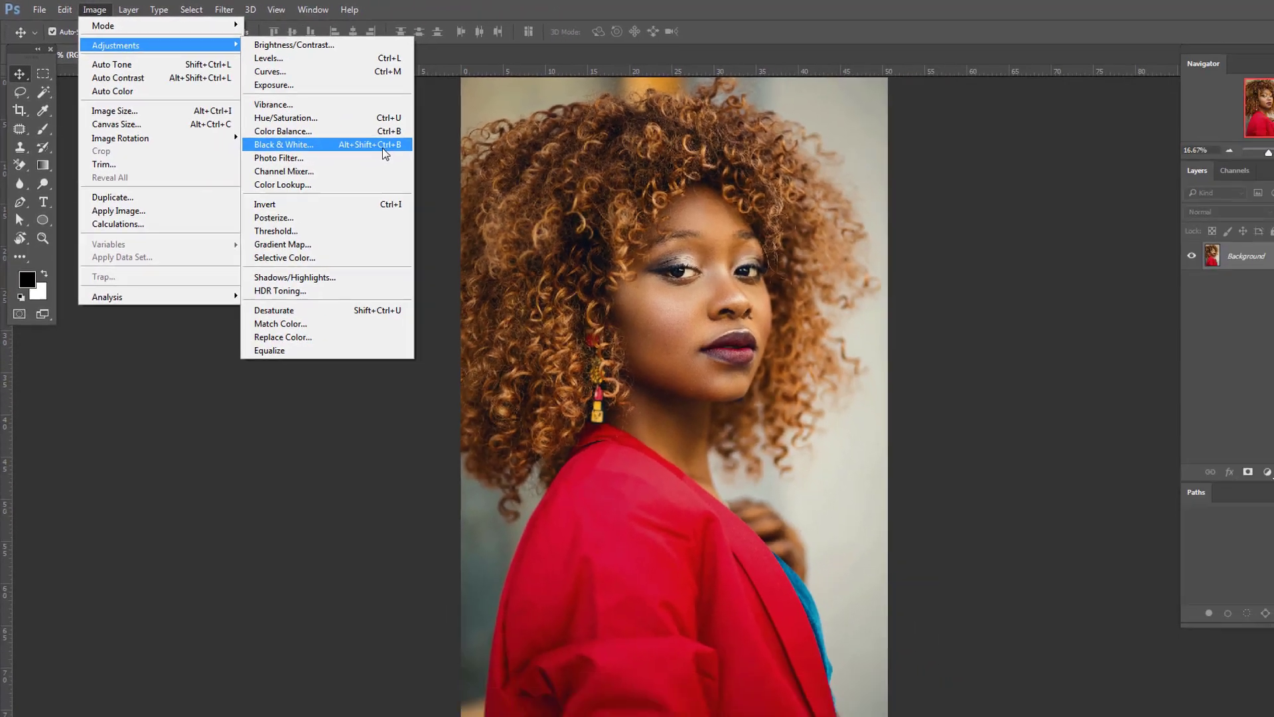
Step: Dismiss the menu and open the 02 white-top photo from the desktop
click(986, 349)
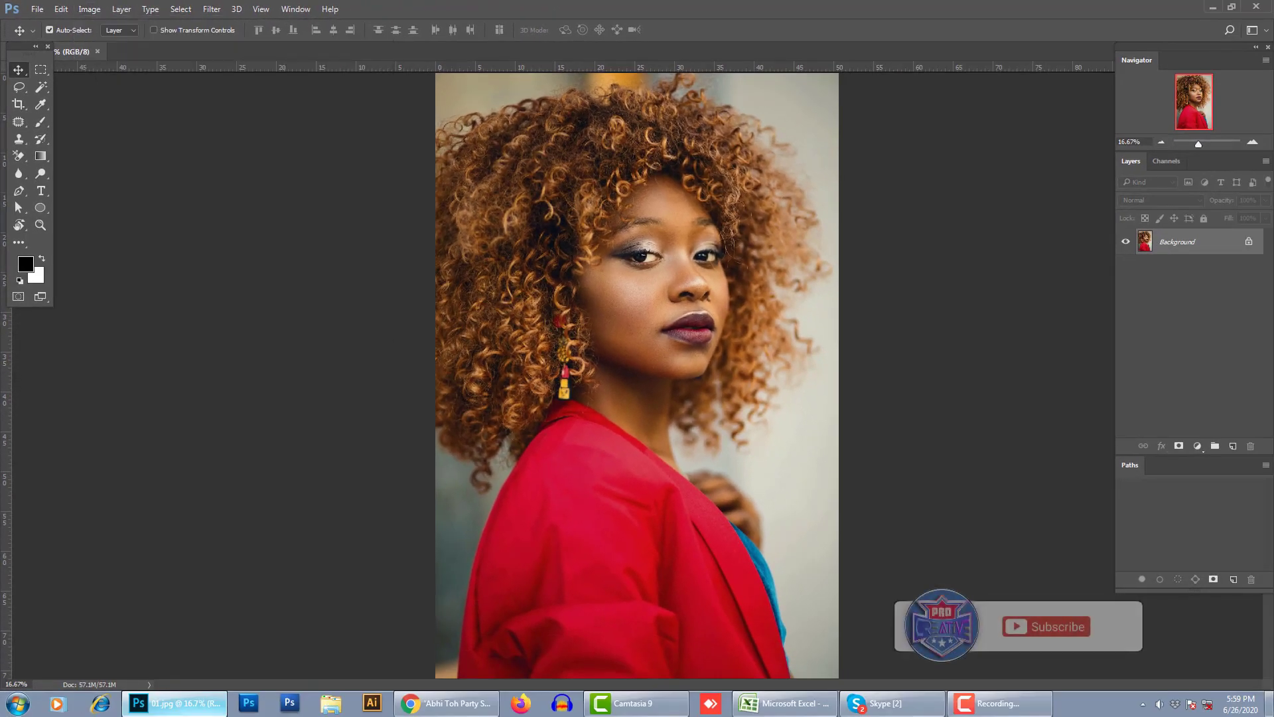
key(super+d)
drag(126, 150, 172, 598)
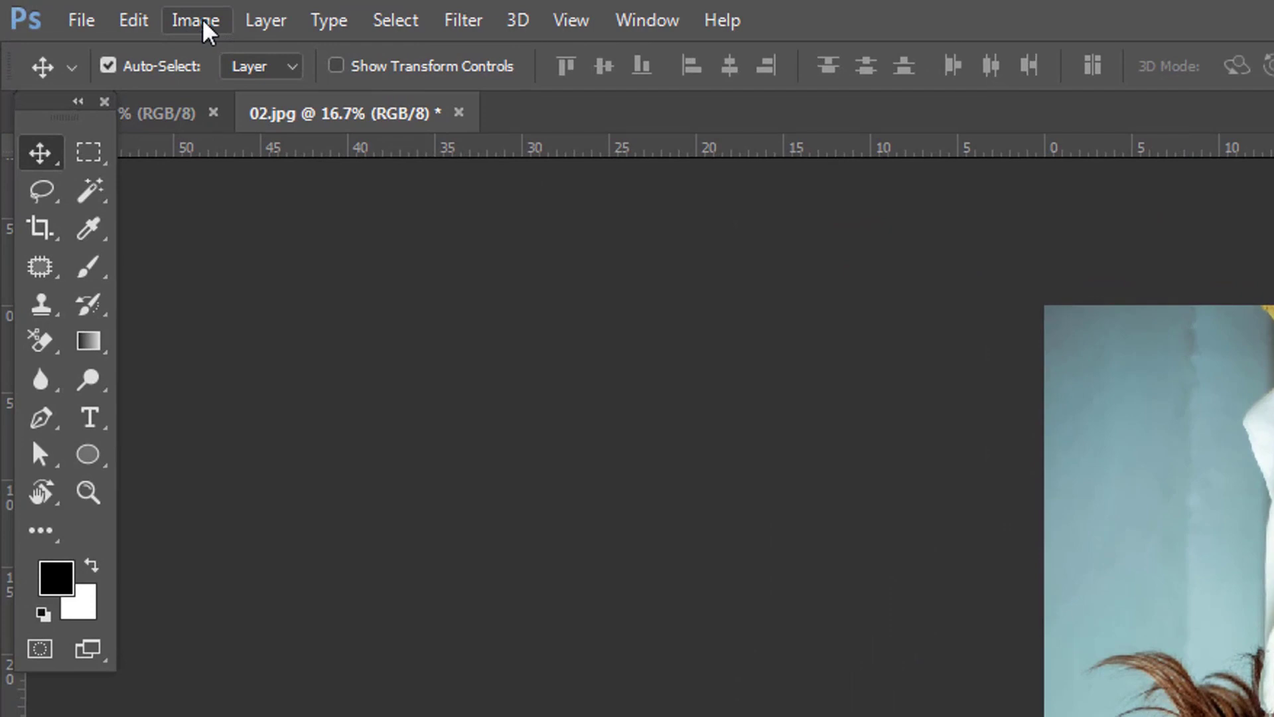
Step: Rotate 02.jpg 180° through Image > Image Rotation so the woman is upright
click(93, 11)
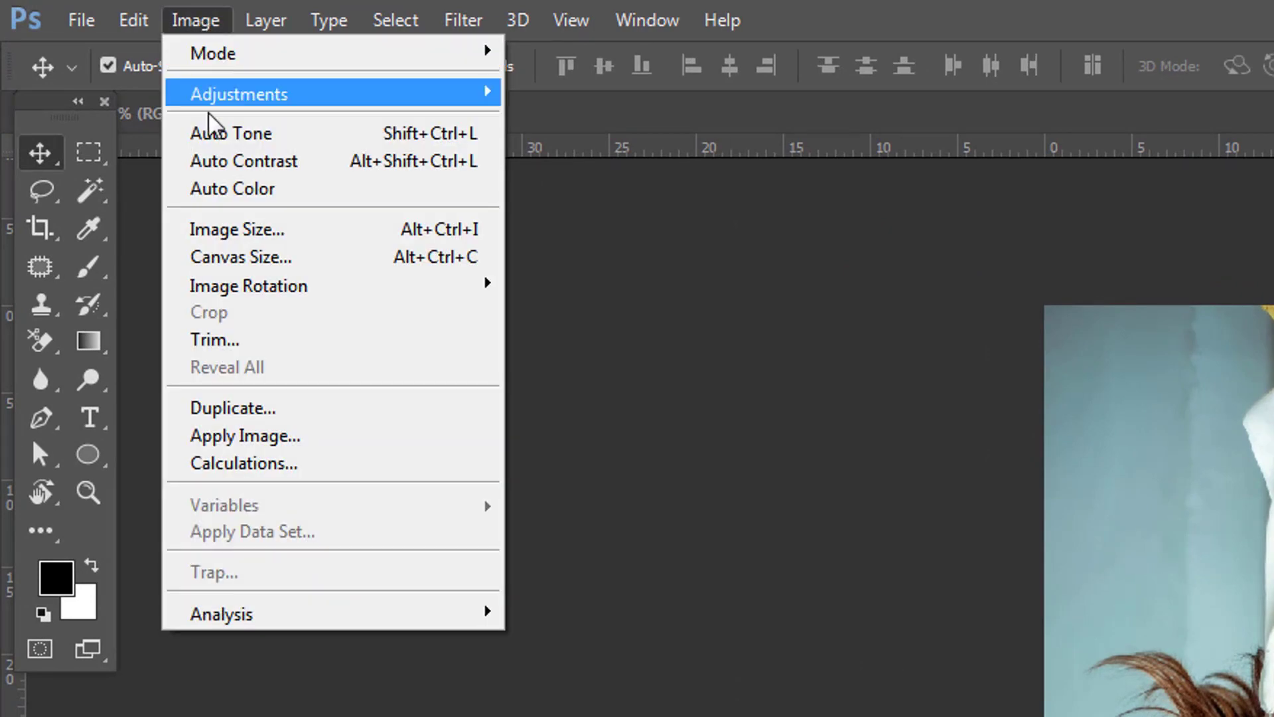
mouse_move(229, 295)
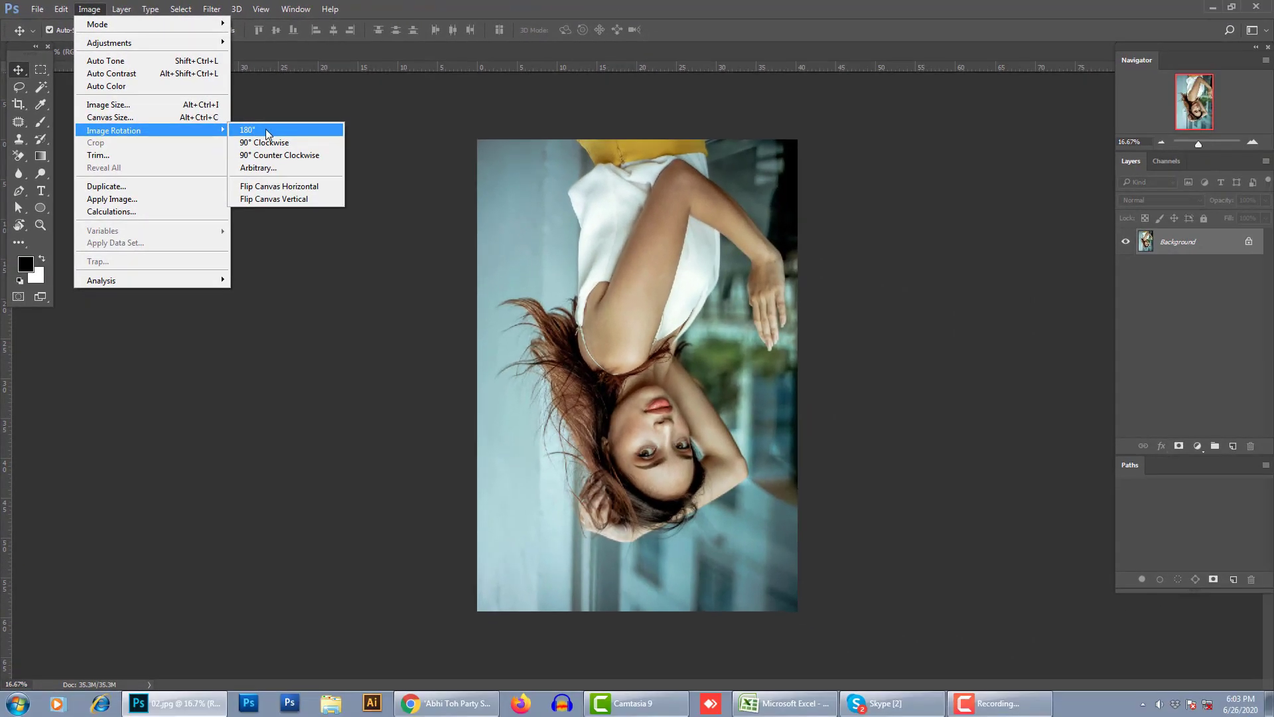
click(266, 128)
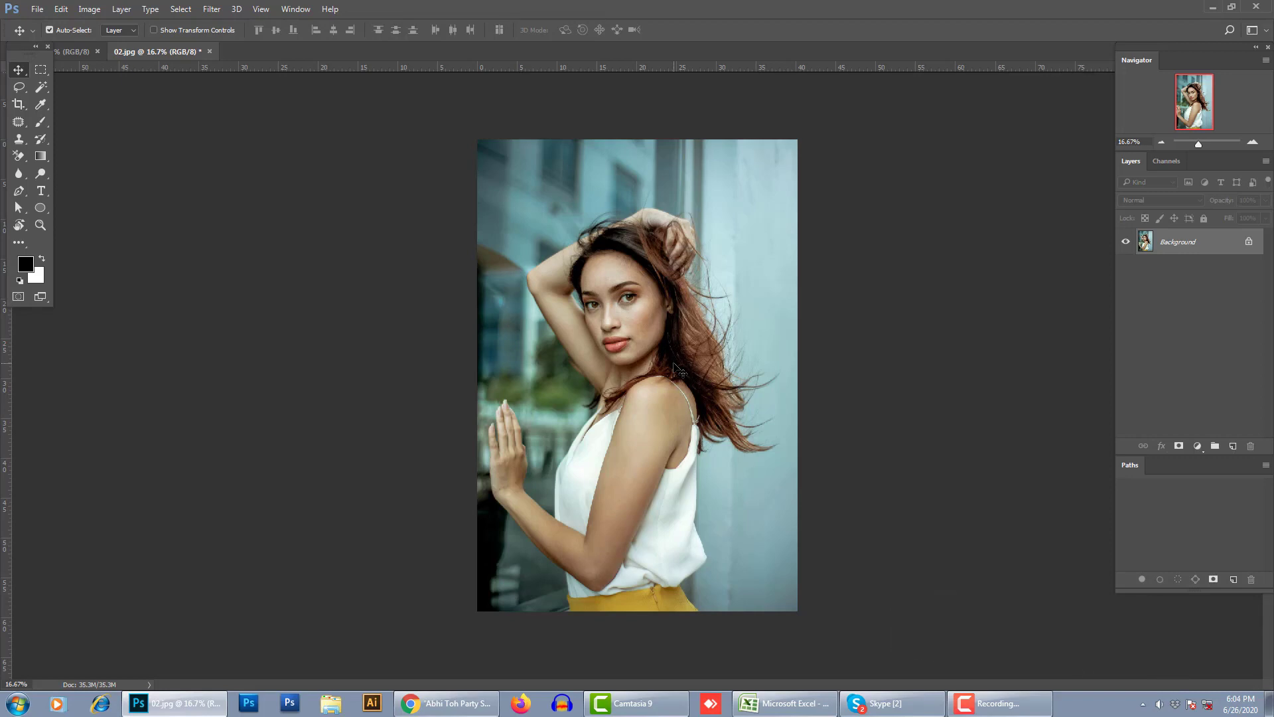
Step: Open Keyboard Shortcuts, keep Application Menus, and expand the Image command group
key(ctrl+alt+shift+k)
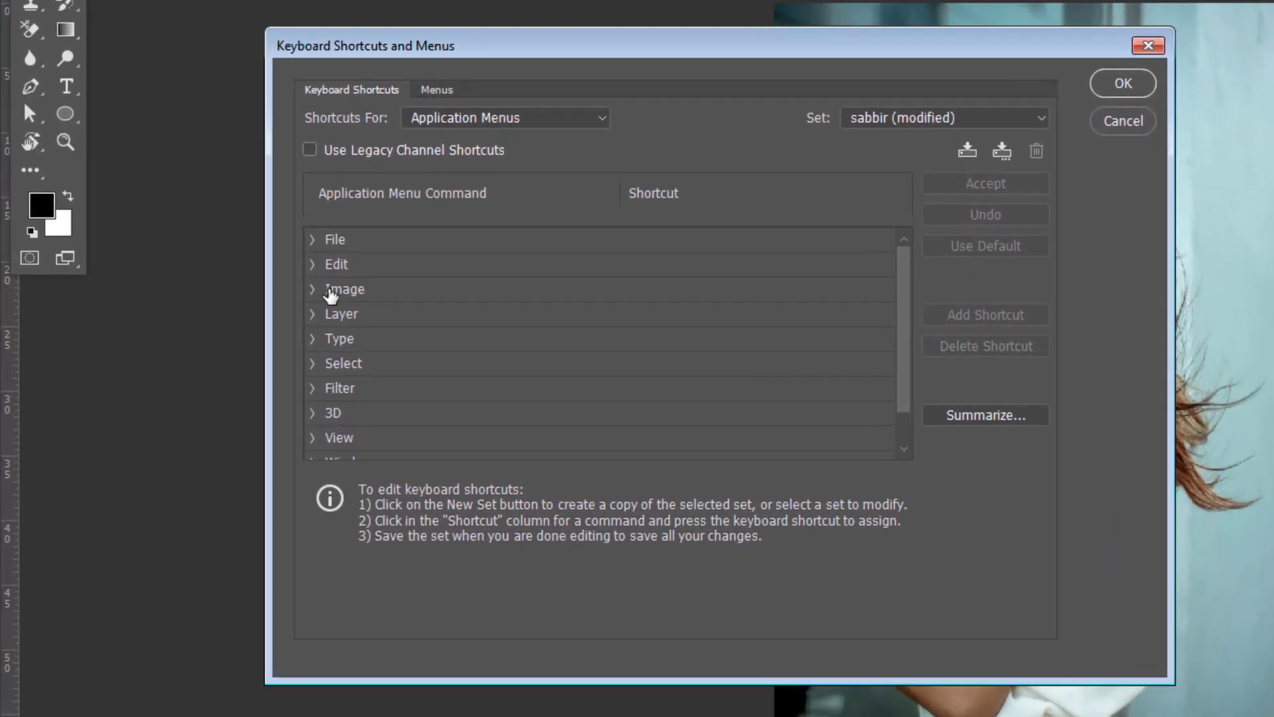
click(237, 309)
click(464, 120)
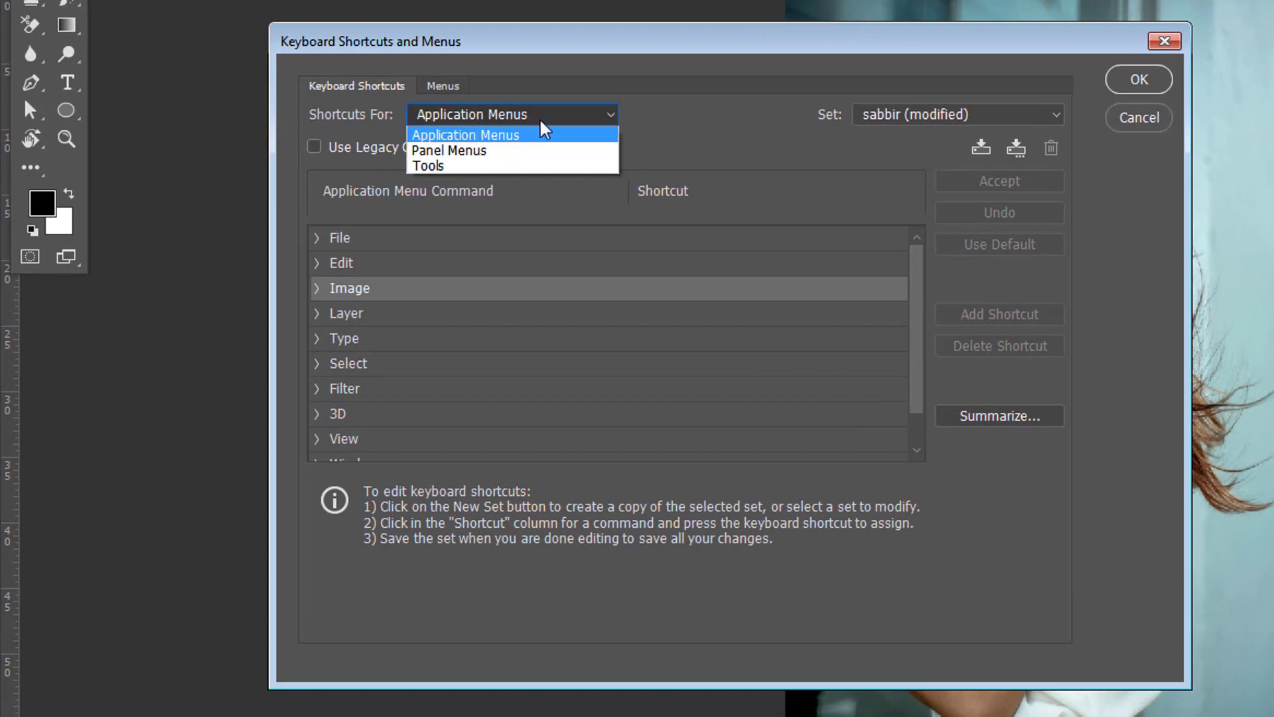
click(504, 138)
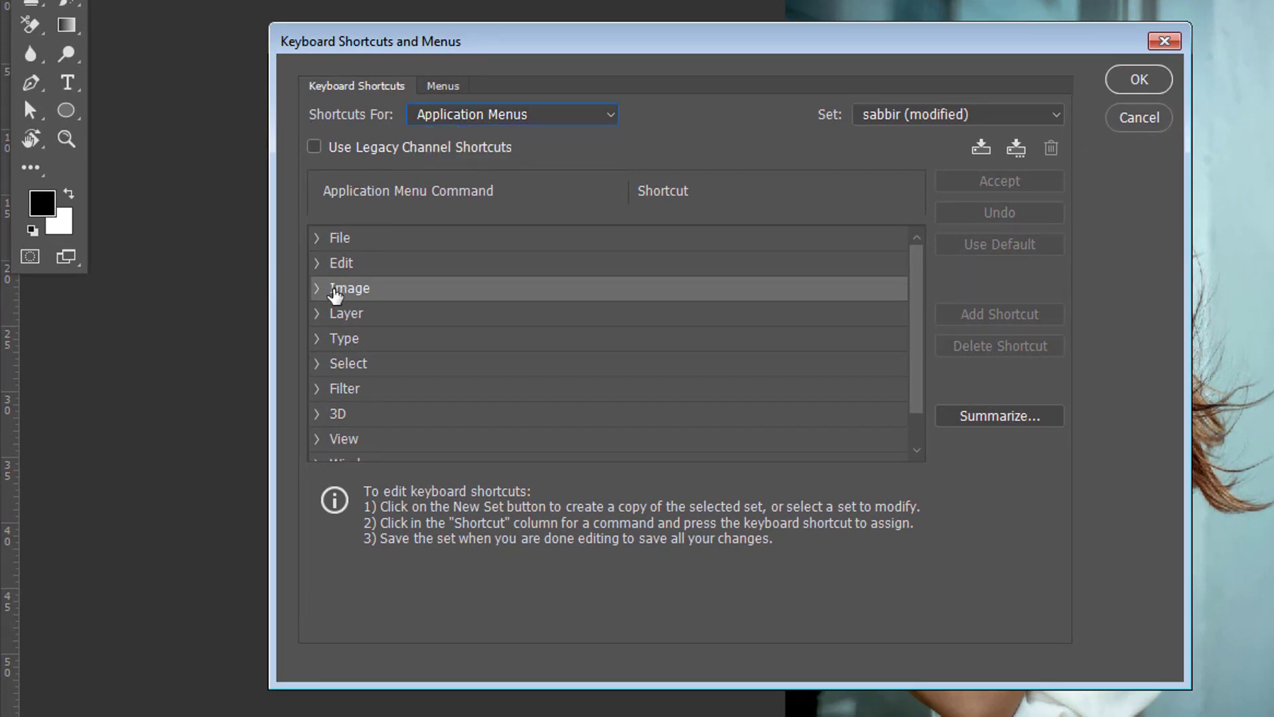
click(331, 292)
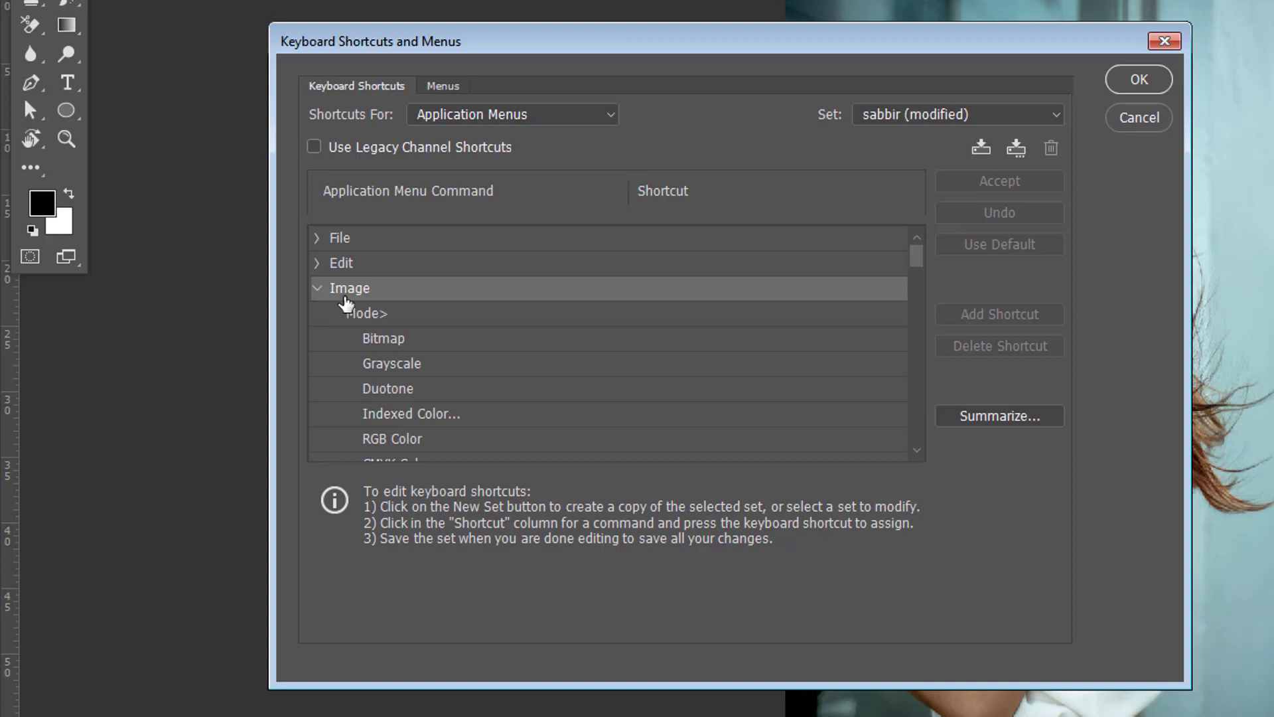
scroll(345, 307, down, 2)
scroll(411, 325, down, 5)
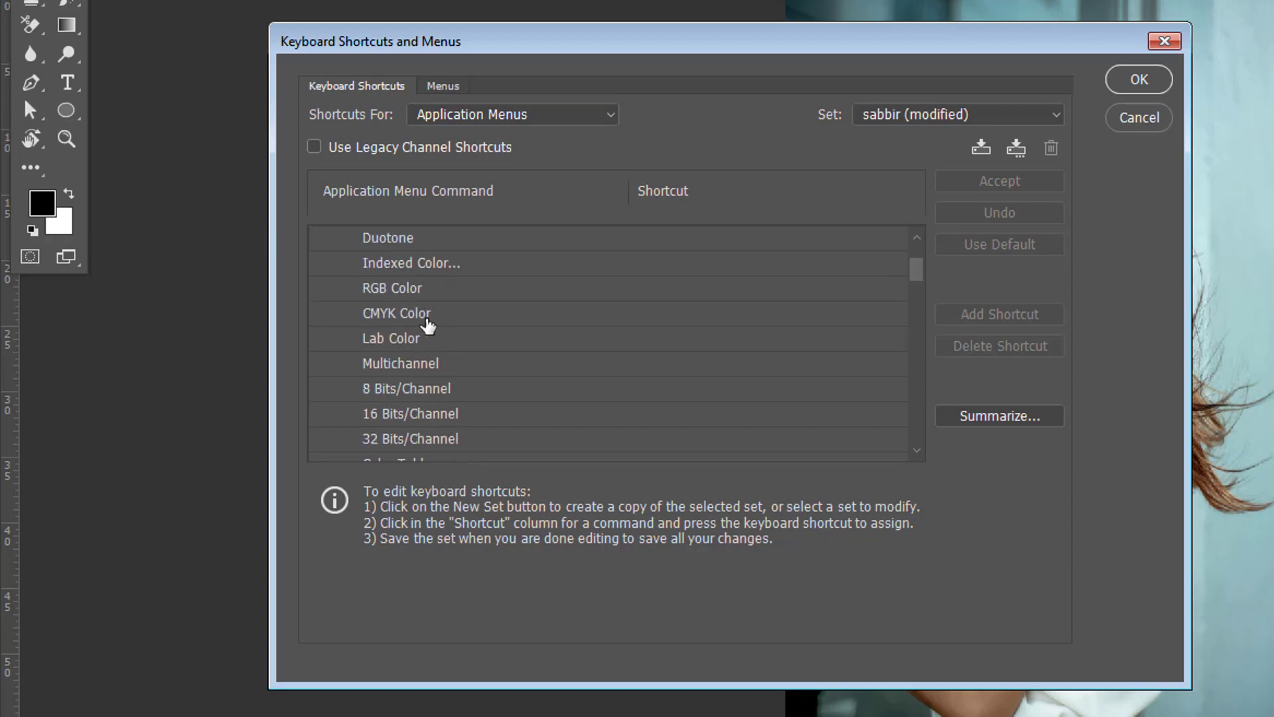
scroll(413, 349, down, 9)
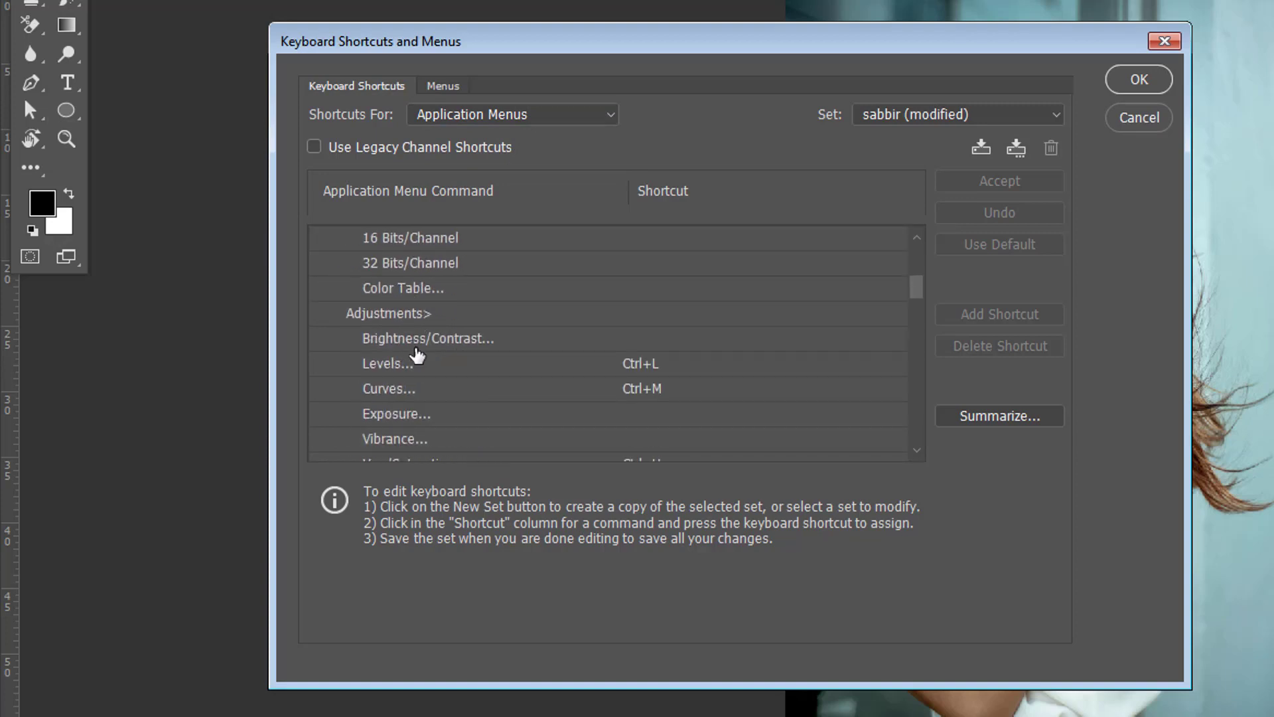
scroll(416, 382, down, 8)
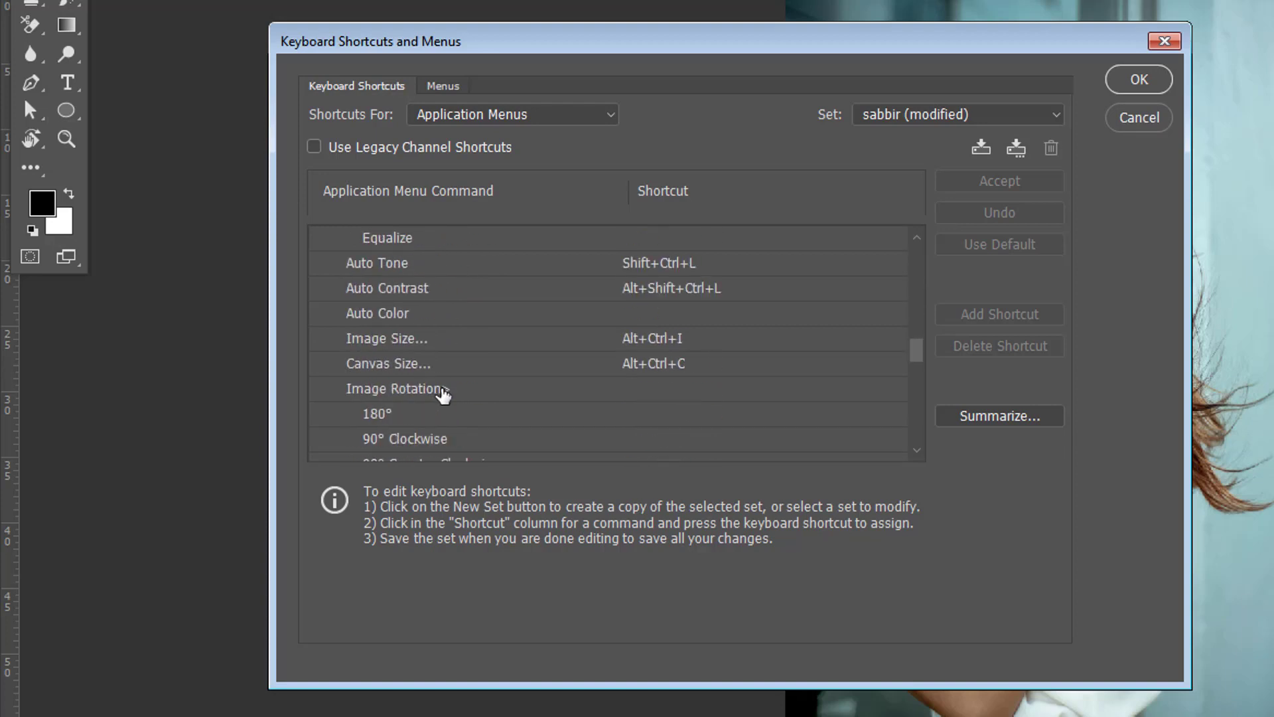
scroll(403, 385, down, 1)
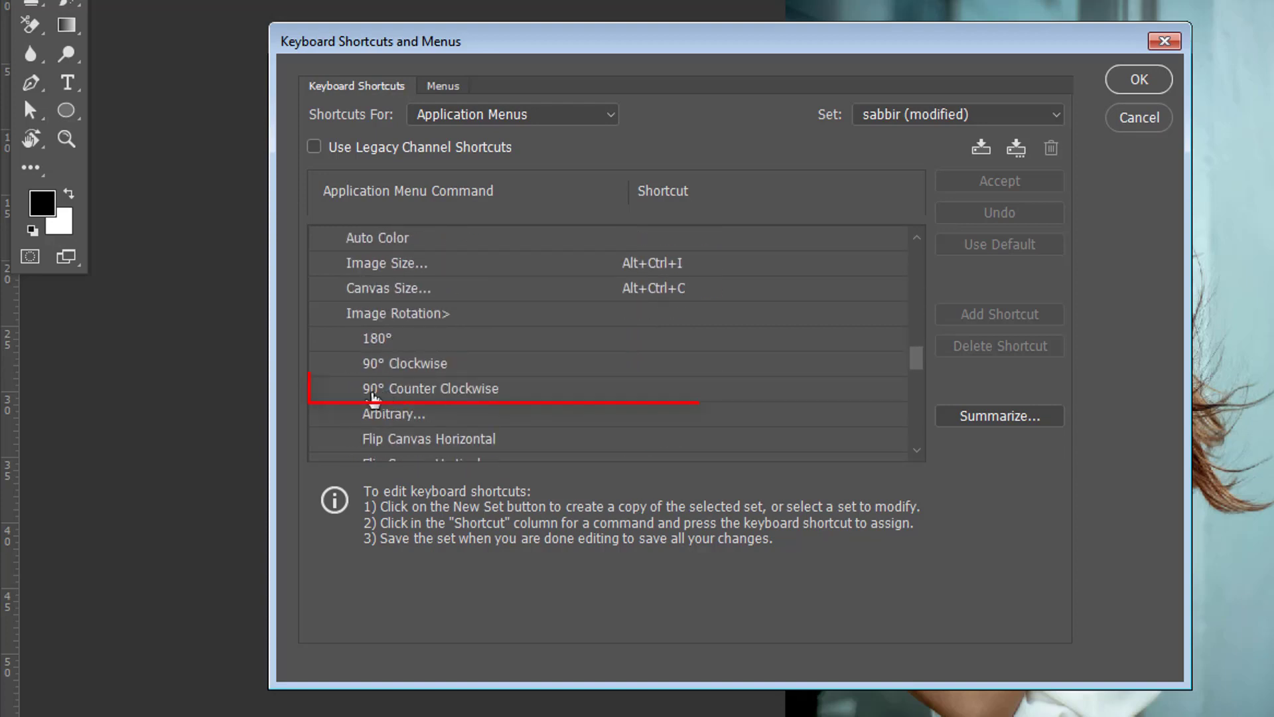
Step: Assign Ctrl+. to 90° Counter Clockwise, save the change, and test it
click(402, 391)
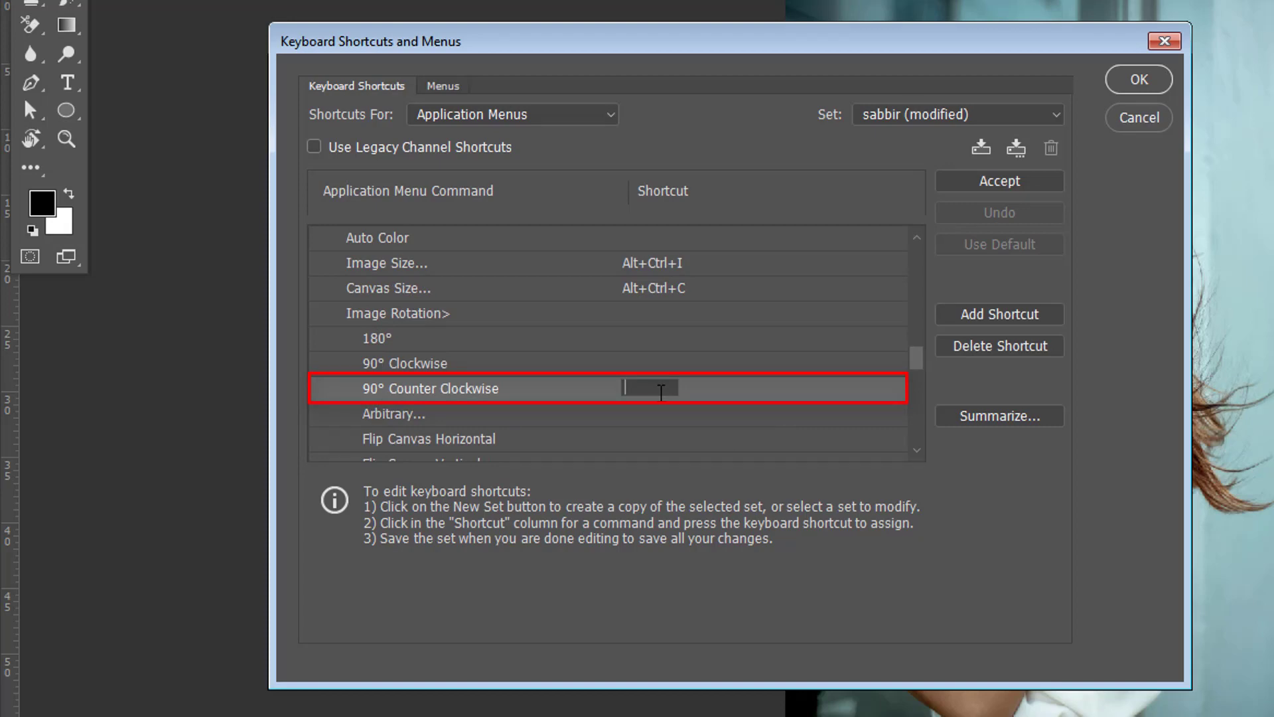
key(ctrl+period)
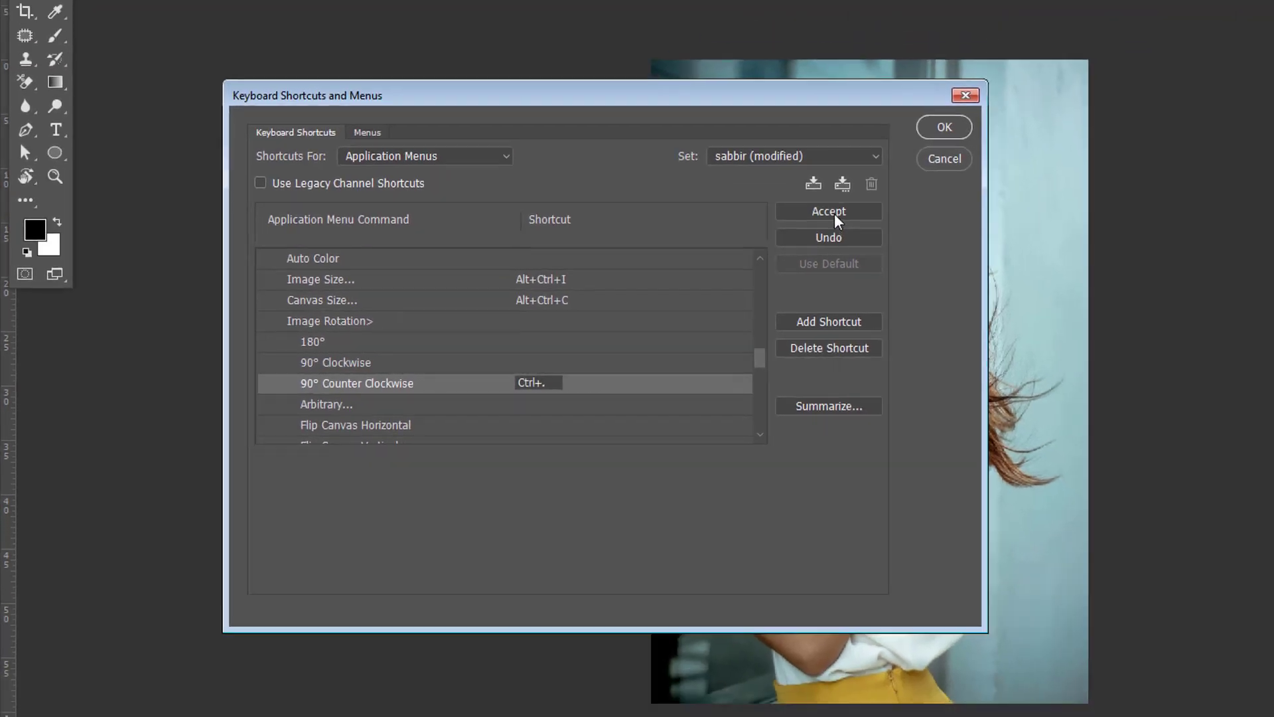
click(1015, 181)
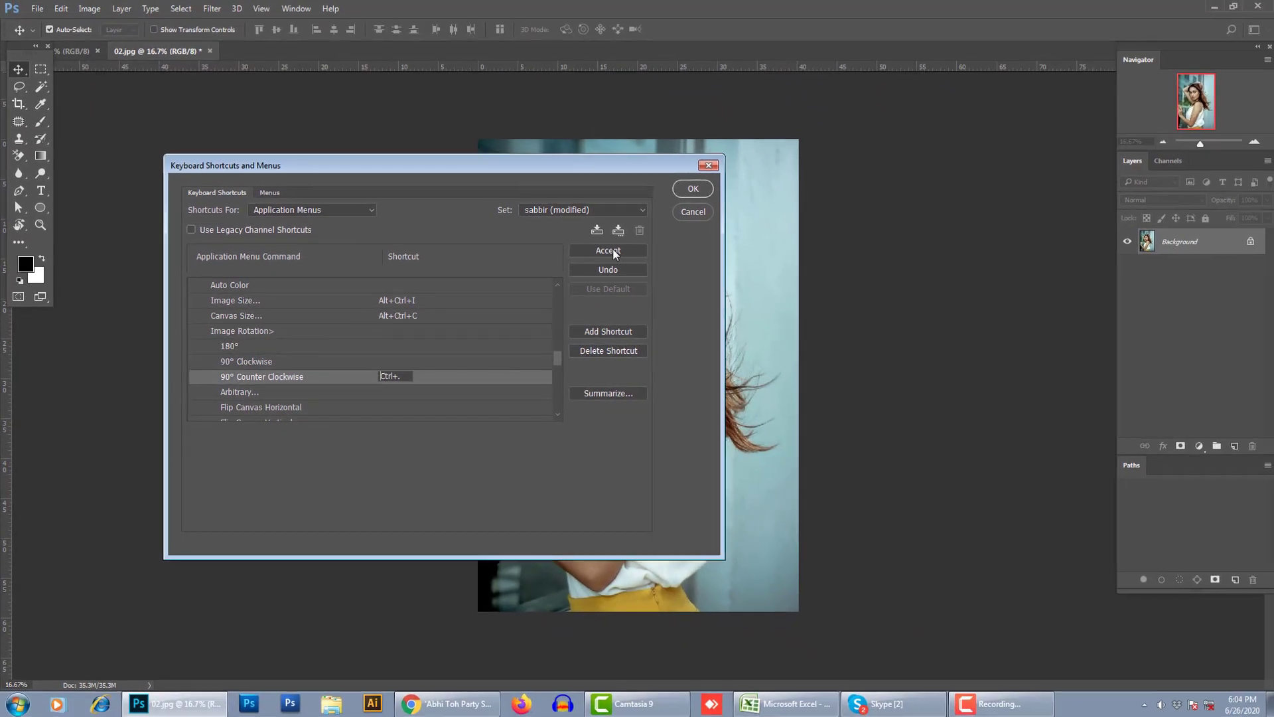
click(692, 193)
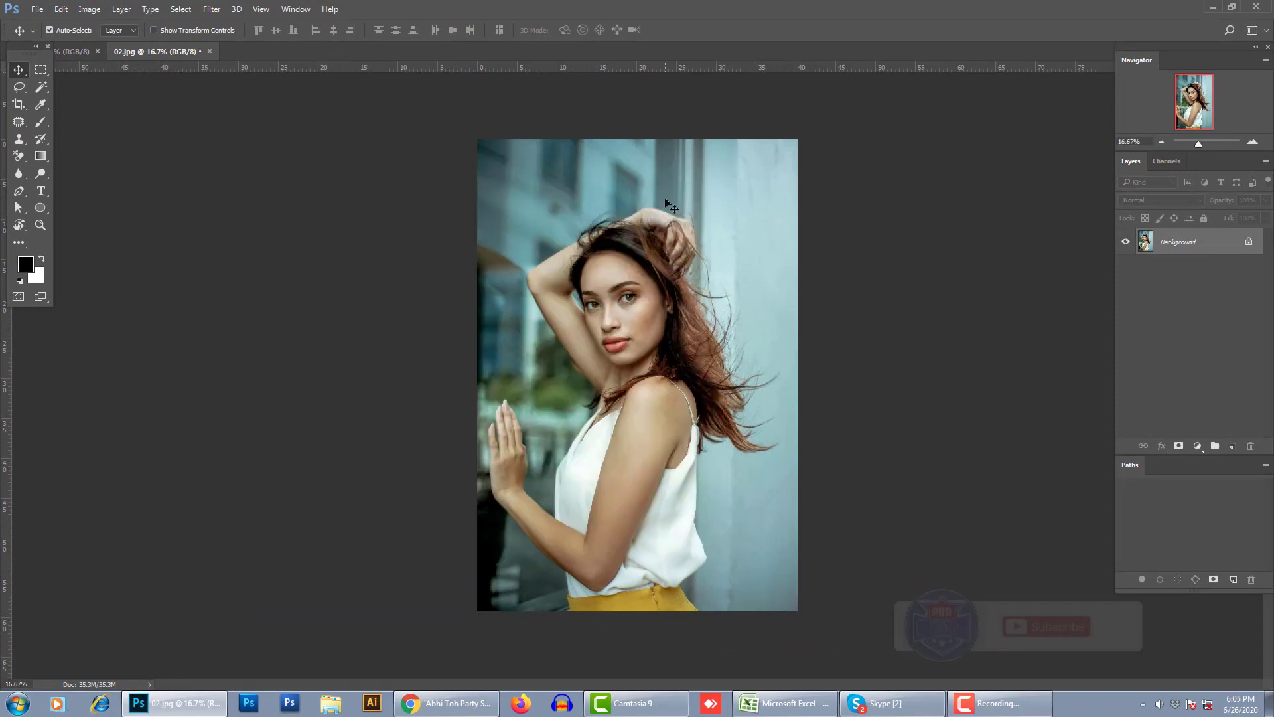
key(ctrl)
Step: Turn 02.jpg 90° counter-clockwise five times with Ctrl+. until upright again
key(ctrl+period)
key(ctrl+period)
key(ctrl+period)
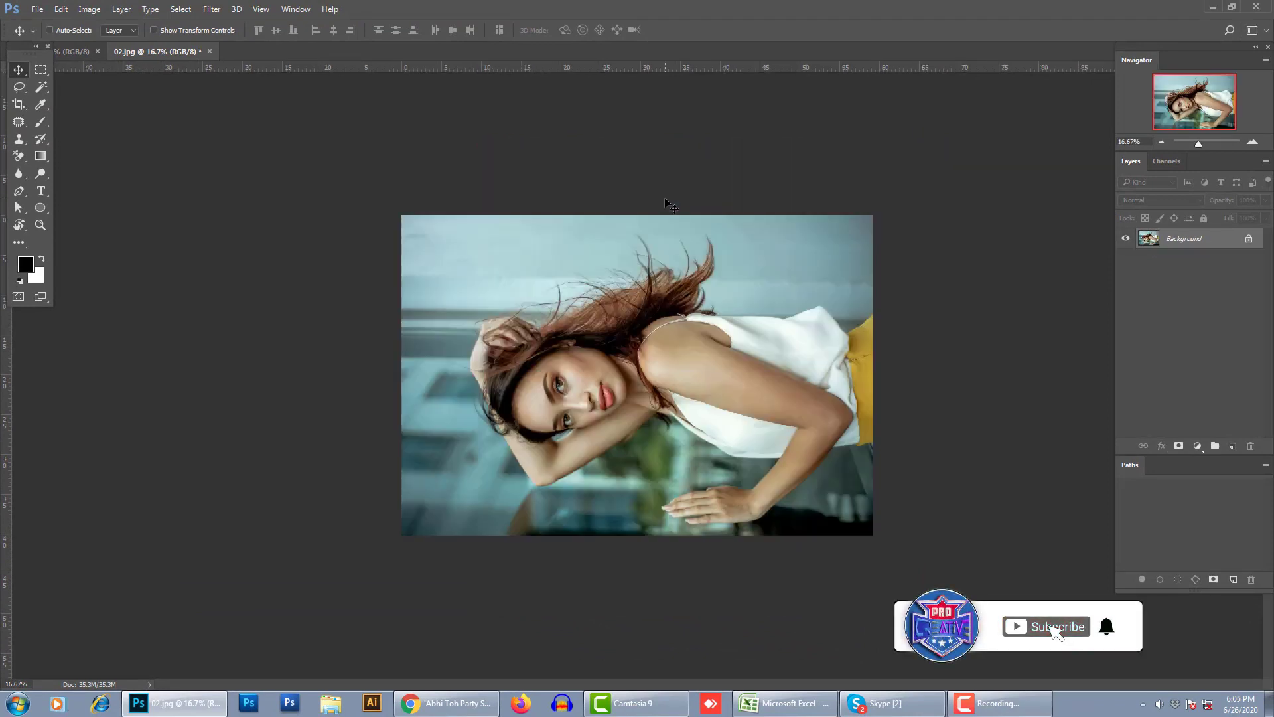
key(ctrl+period)
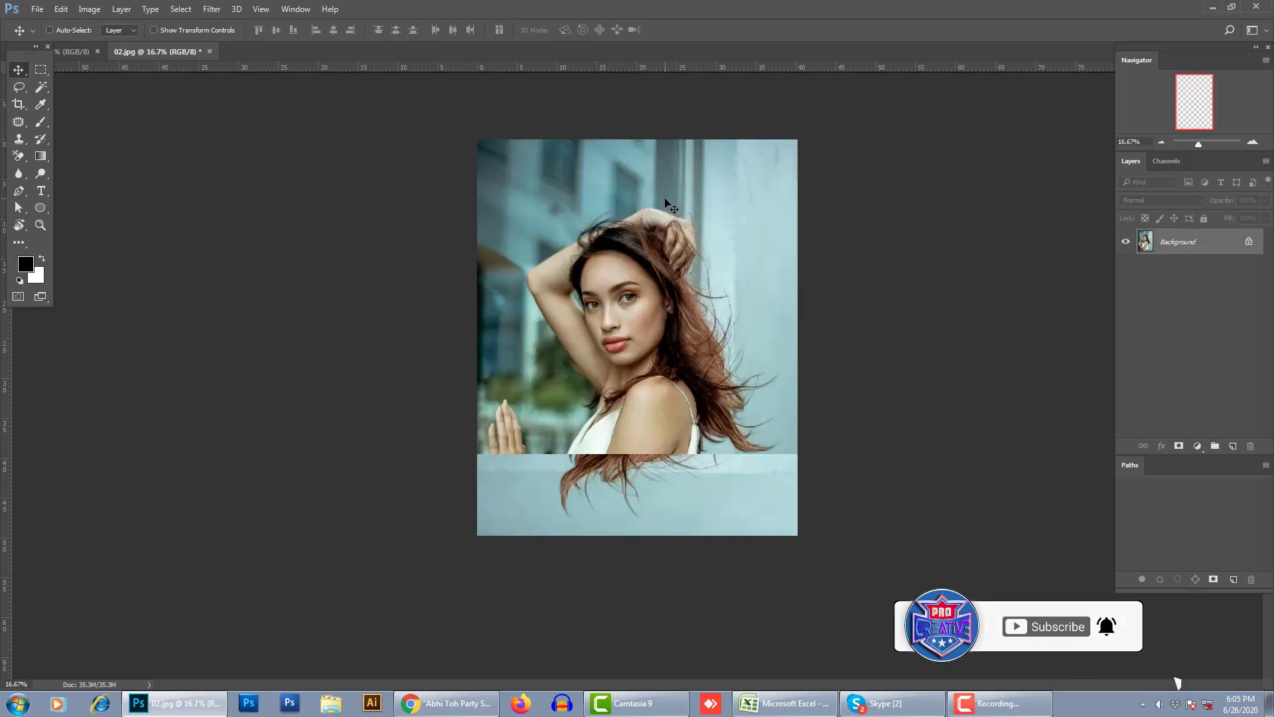
key(ctrl+period)
key(ctrl+period)
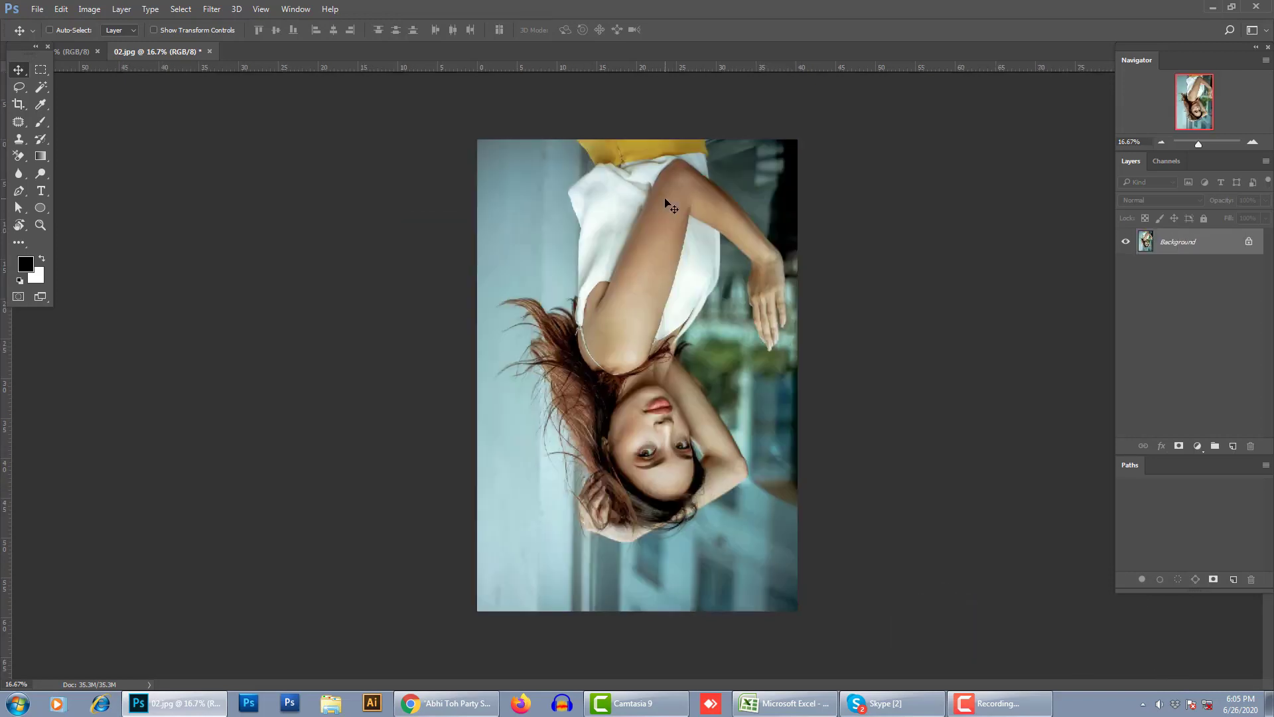
key(ctrl+period)
key(ctrl+period)
key(ctrl+period)
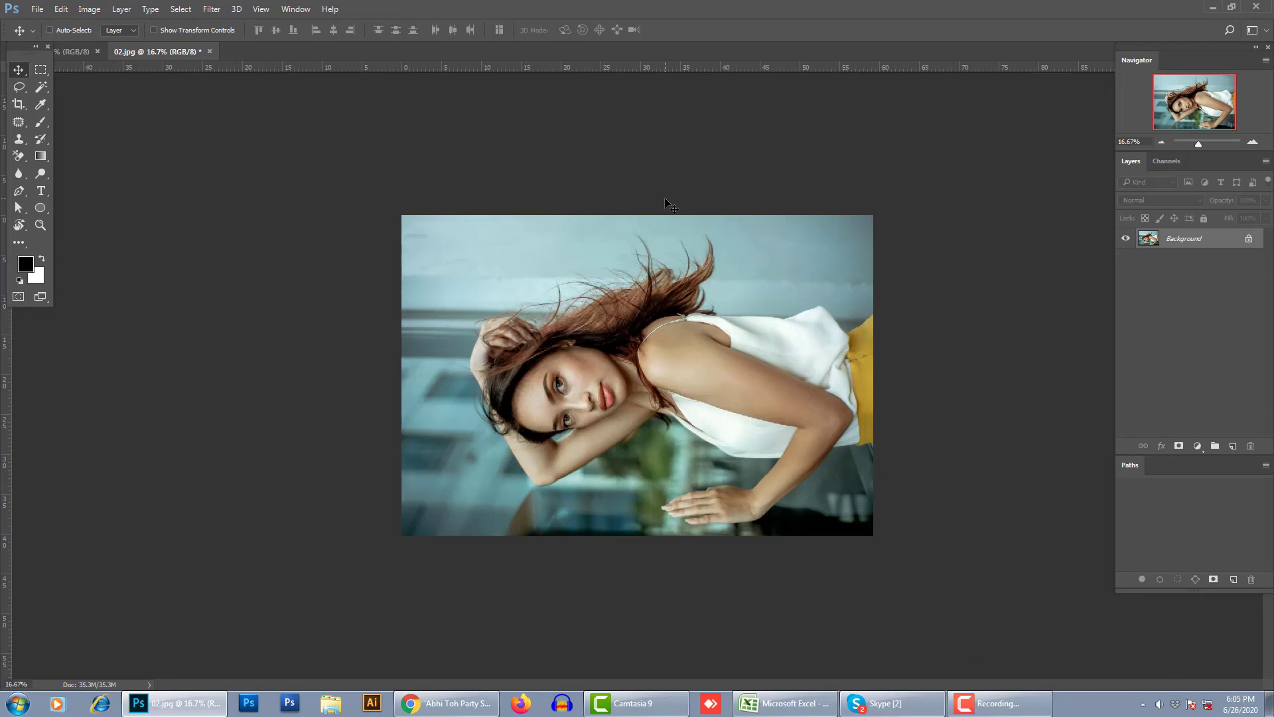
key(ctrl+period)
key(ctrl+period)
key(ctrl+period)
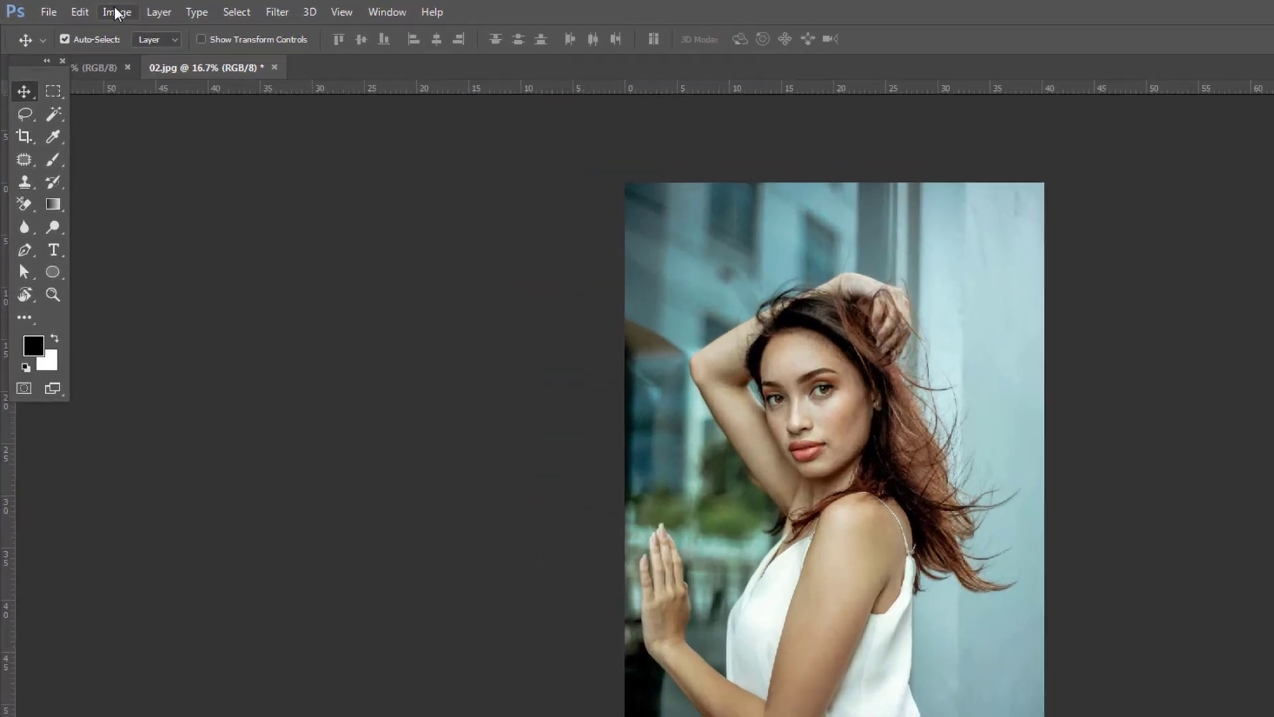
Step: Open and cancel Brightness/Contrast, then reopen Keyboard Shortcuts with Alt+Shift+Ctrl+K
click(89, 9)
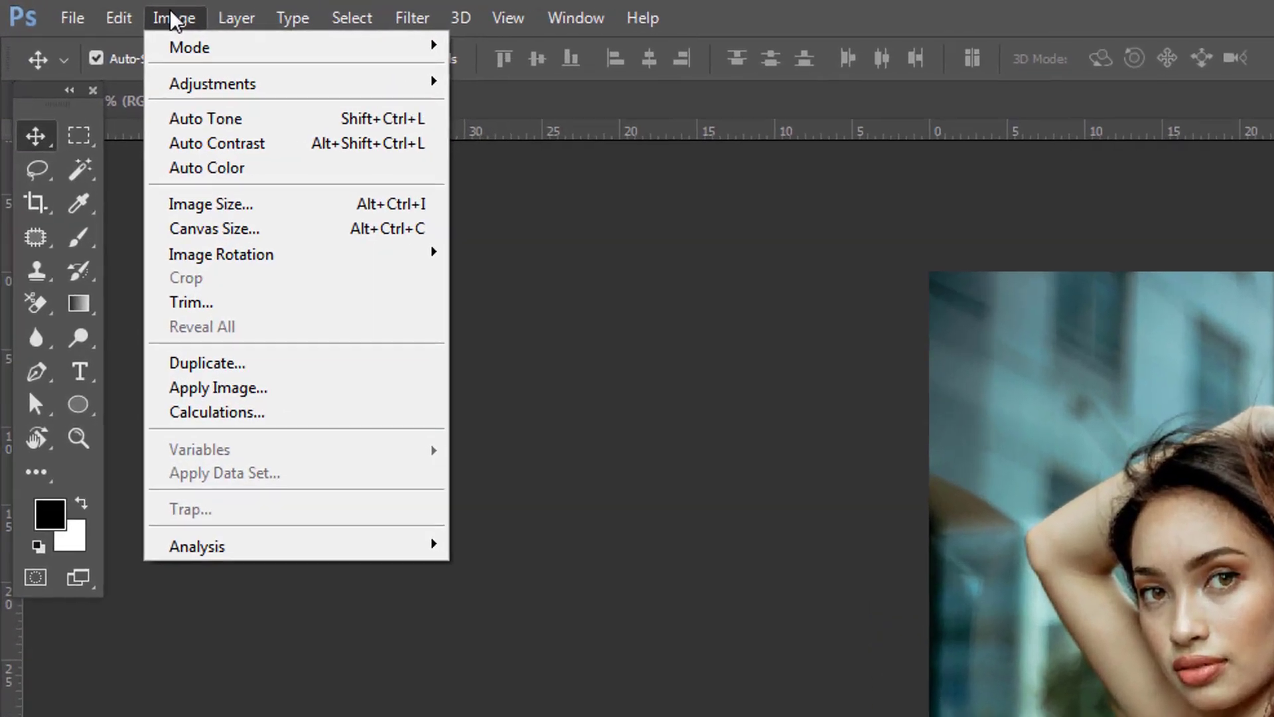
mouse_move(193, 86)
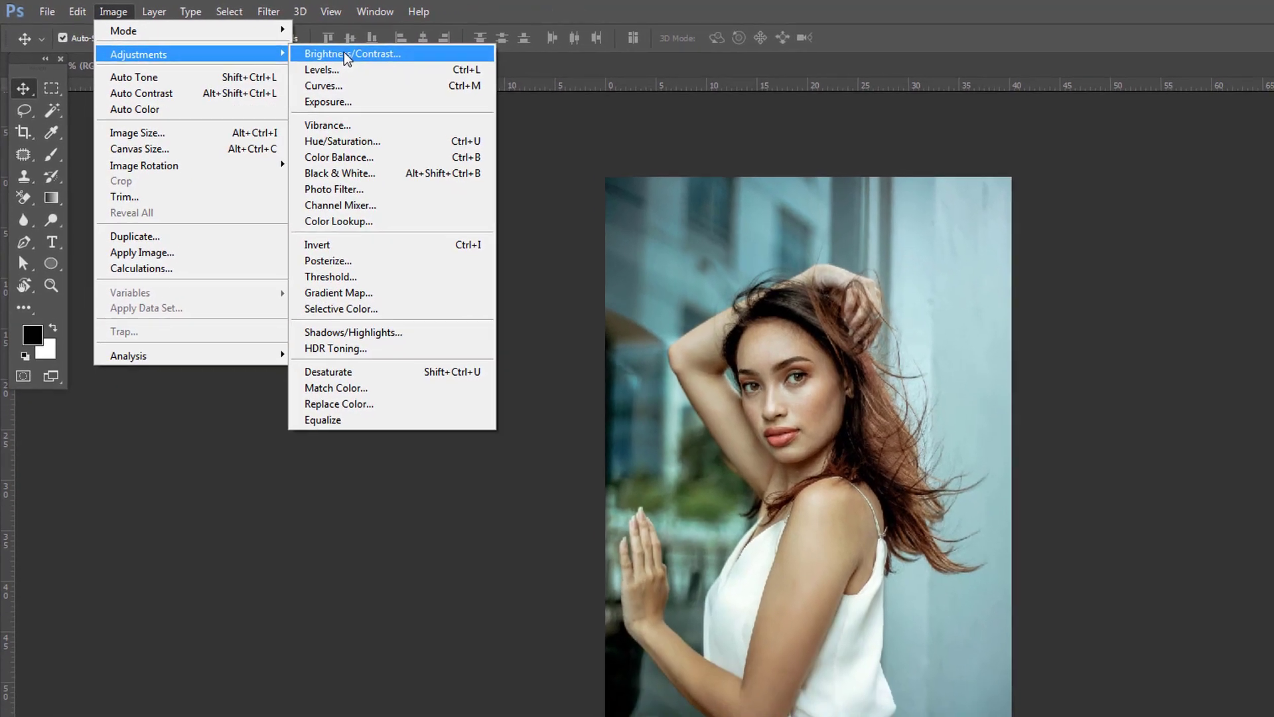
click(346, 59)
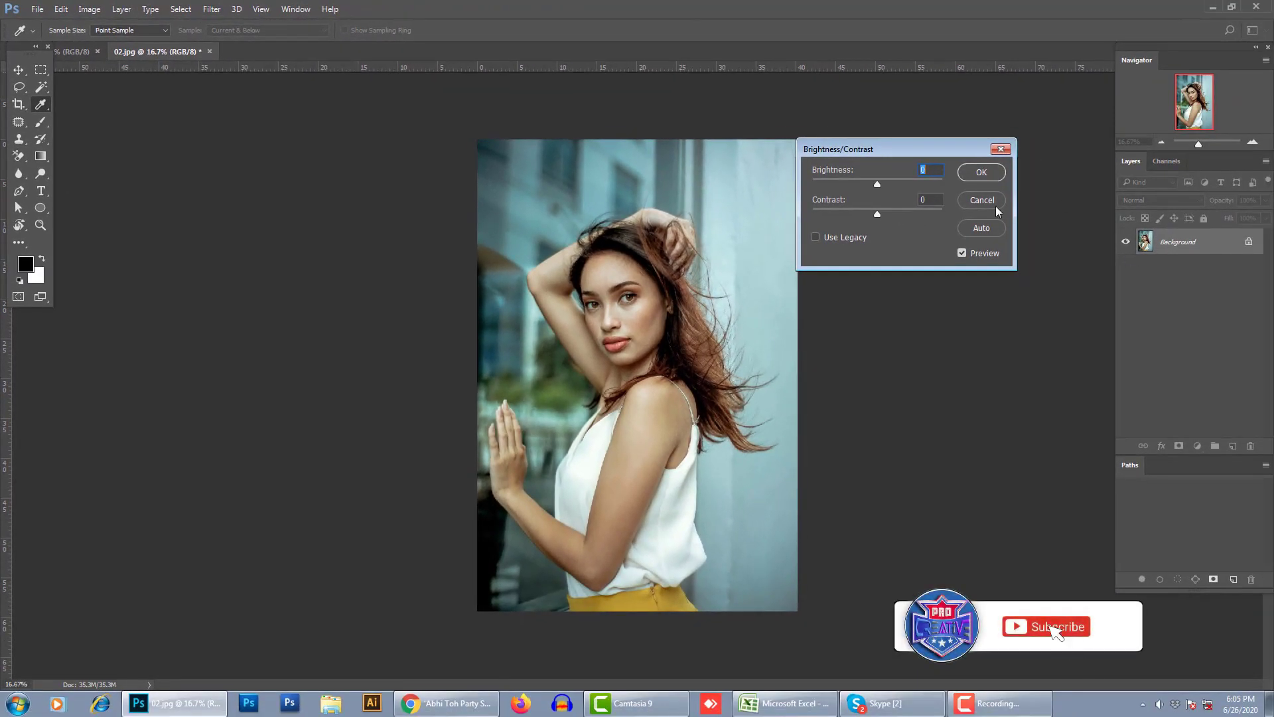
click(994, 205)
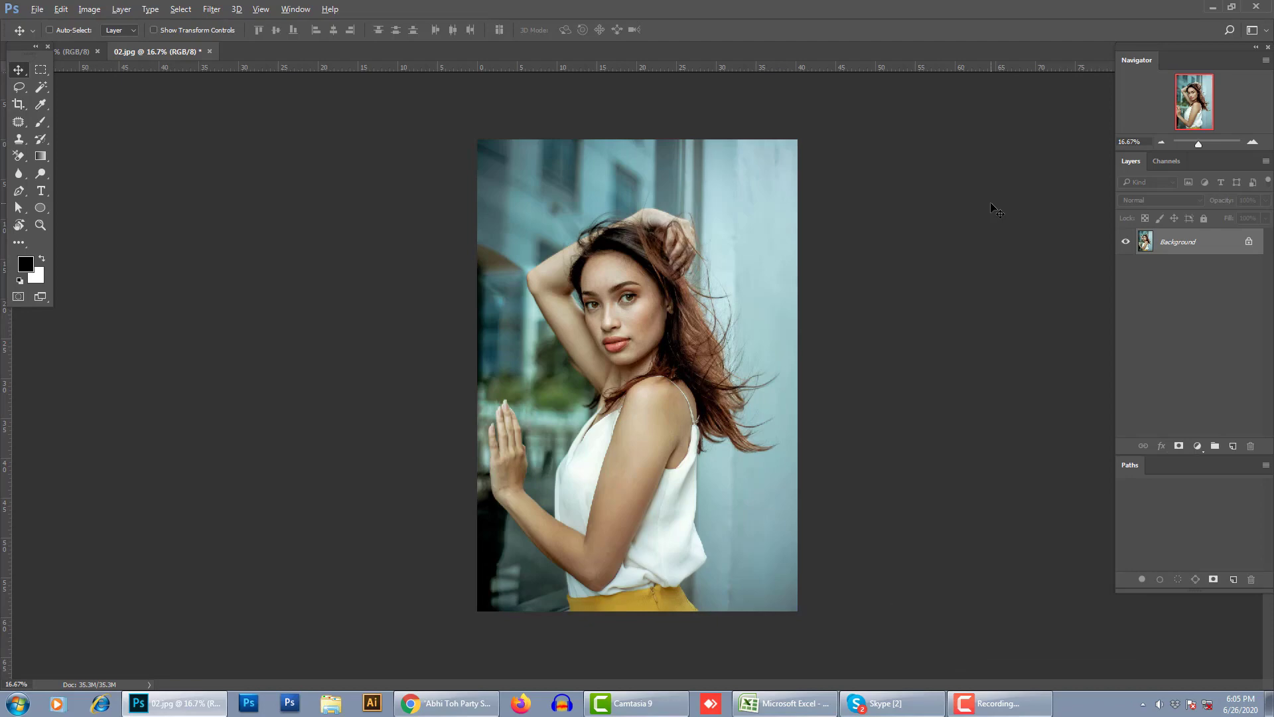
key(ctrl+alt+shift+k)
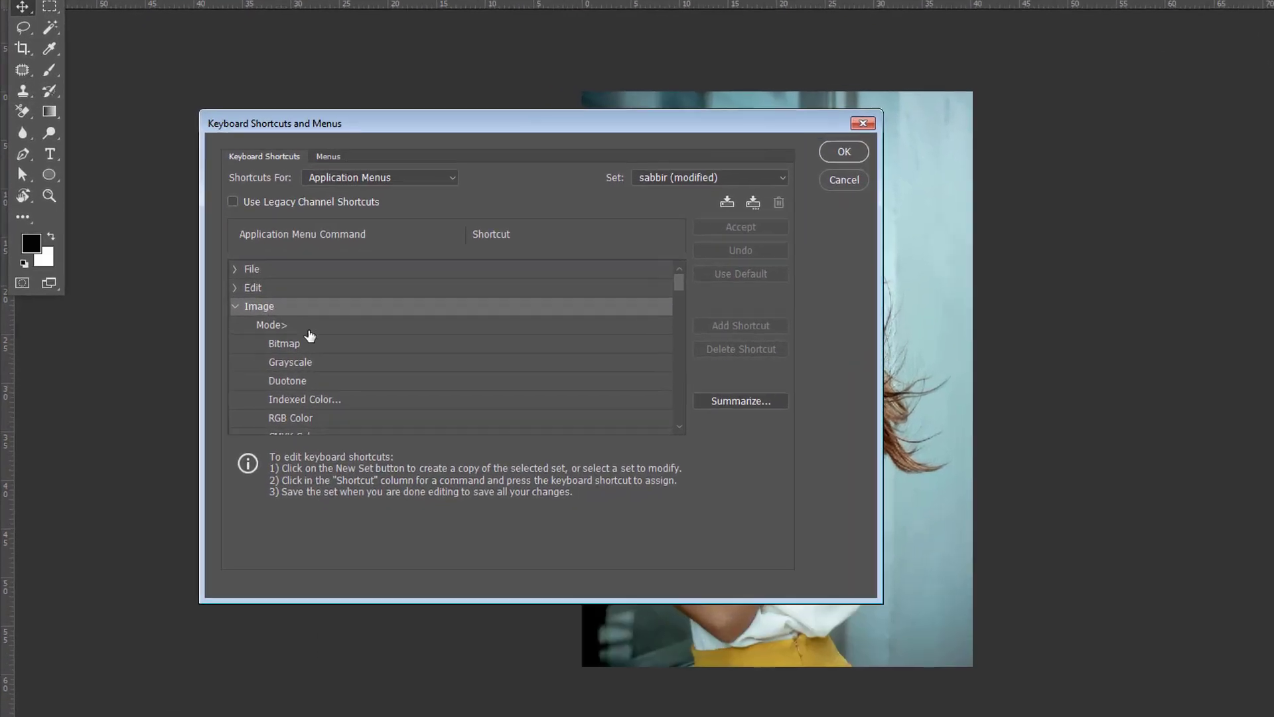
Step: Assign F1 to Brightness/Contrast, accept the conflict warning, and save the shortcuts
scroll(266, 381, down, 4)
scroll(397, 375, down, 2)
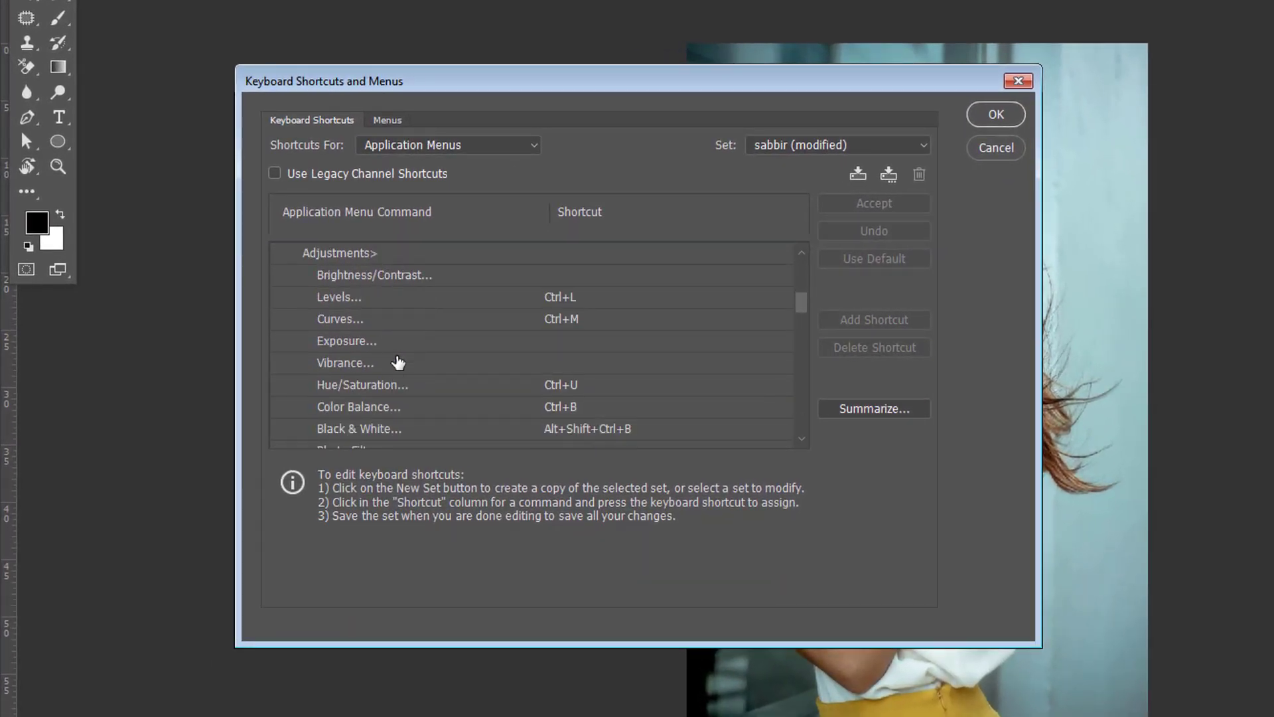
scroll(401, 345, up, 1)
click(387, 299)
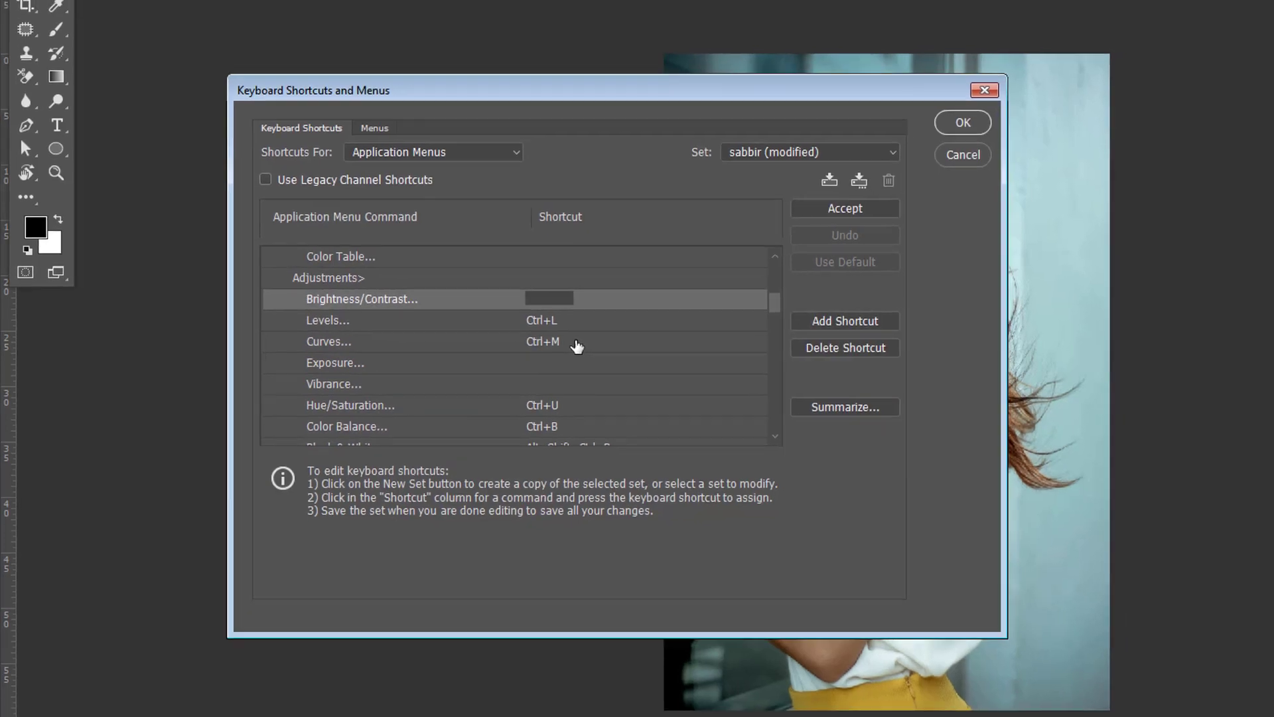
key(F1)
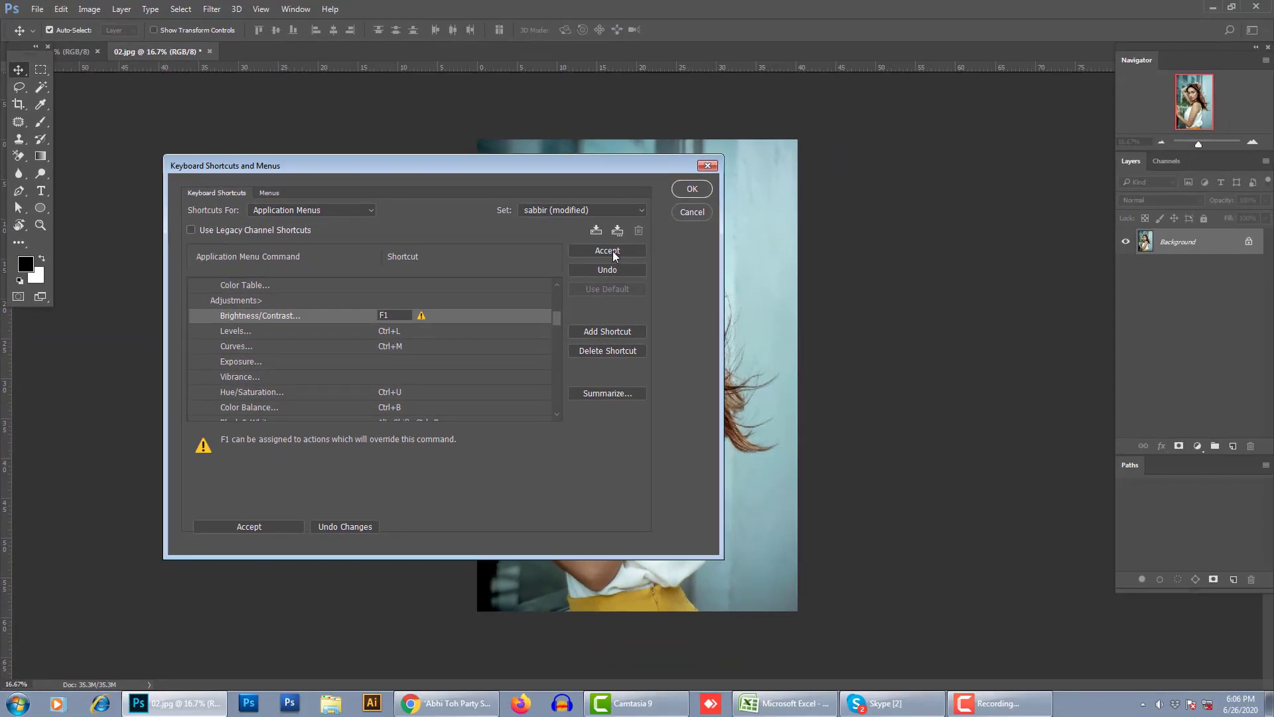
click(612, 251)
click(689, 189)
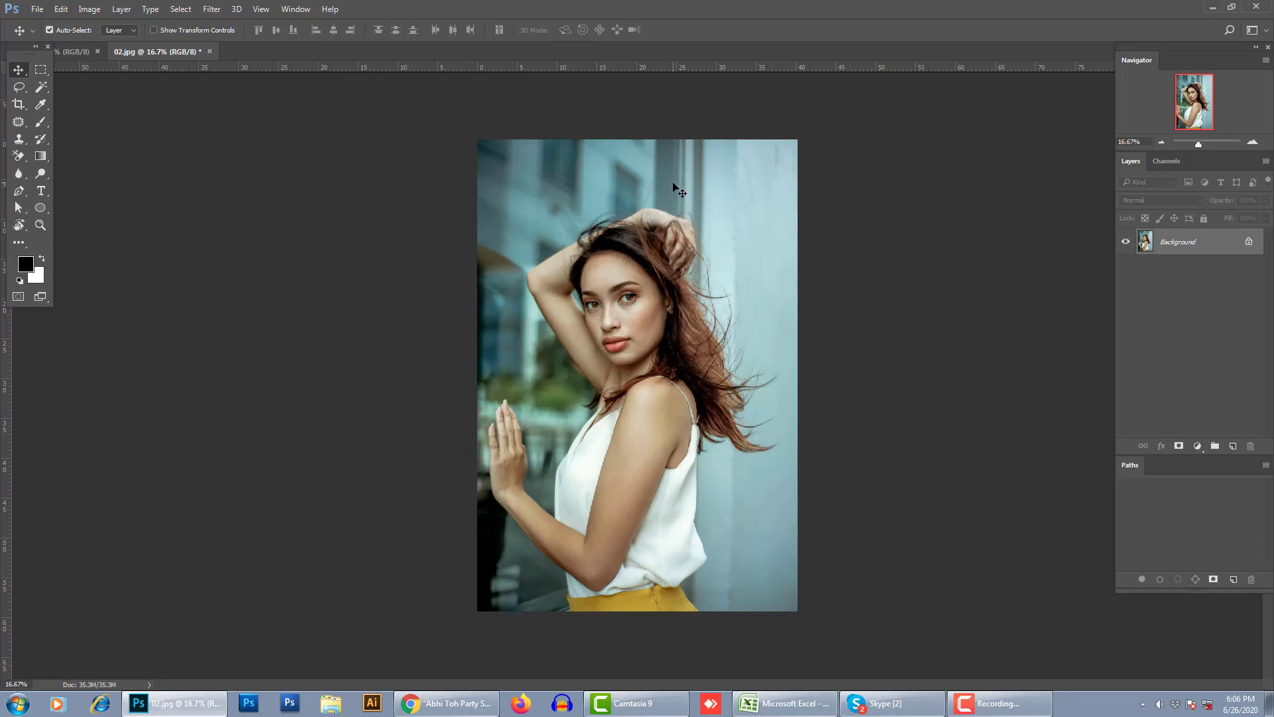
Step: Press F1 to apply Brightness 20 and Contrast 17, then select the Lasso tool
key(F1)
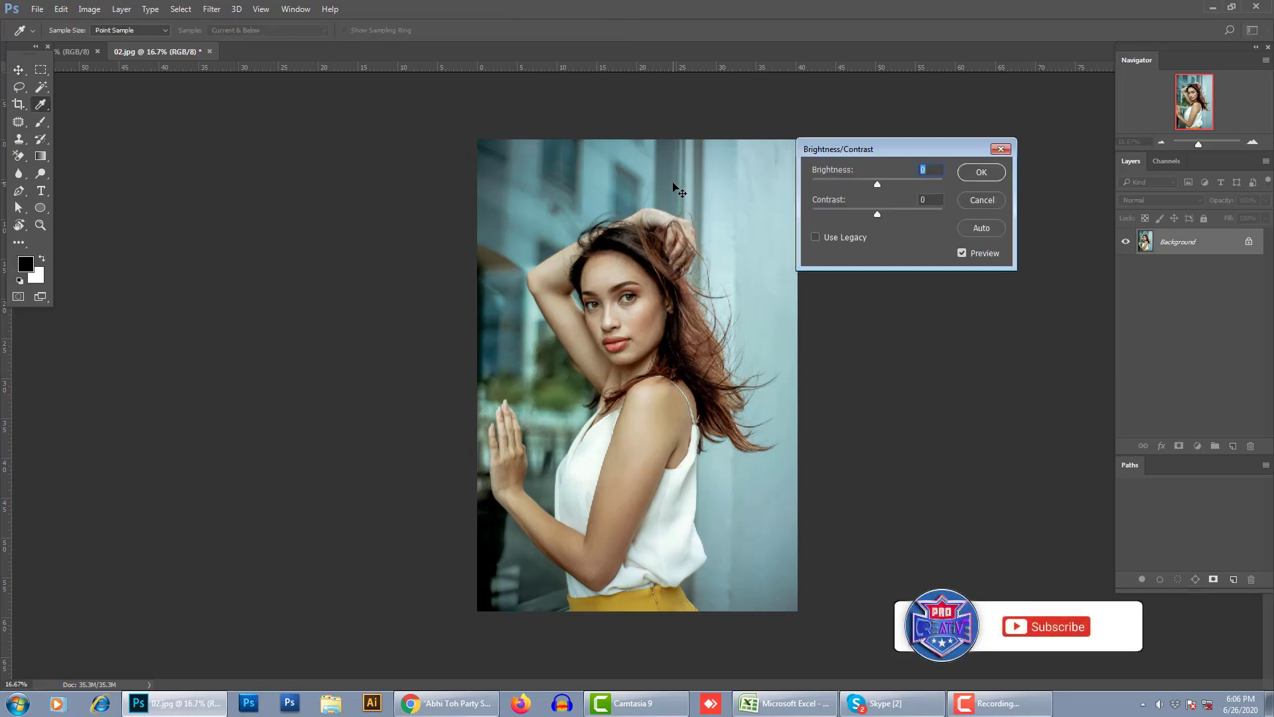
drag(881, 189, 890, 213)
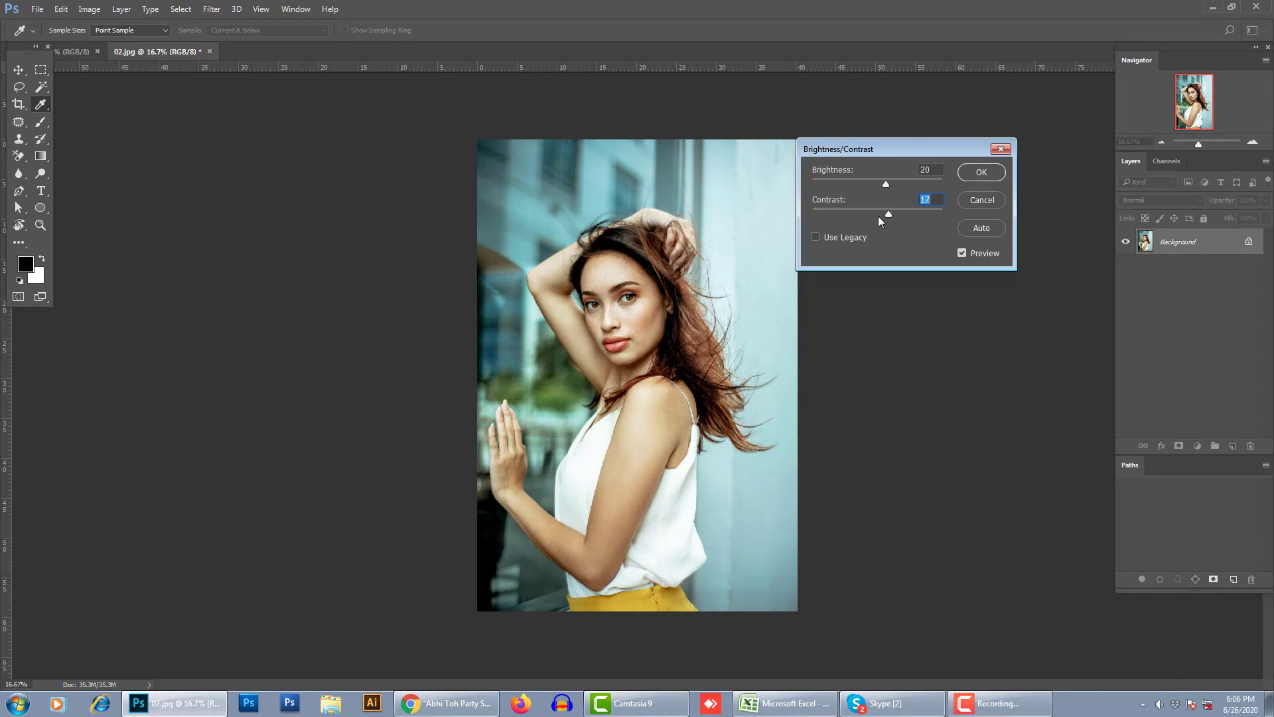
click(966, 171)
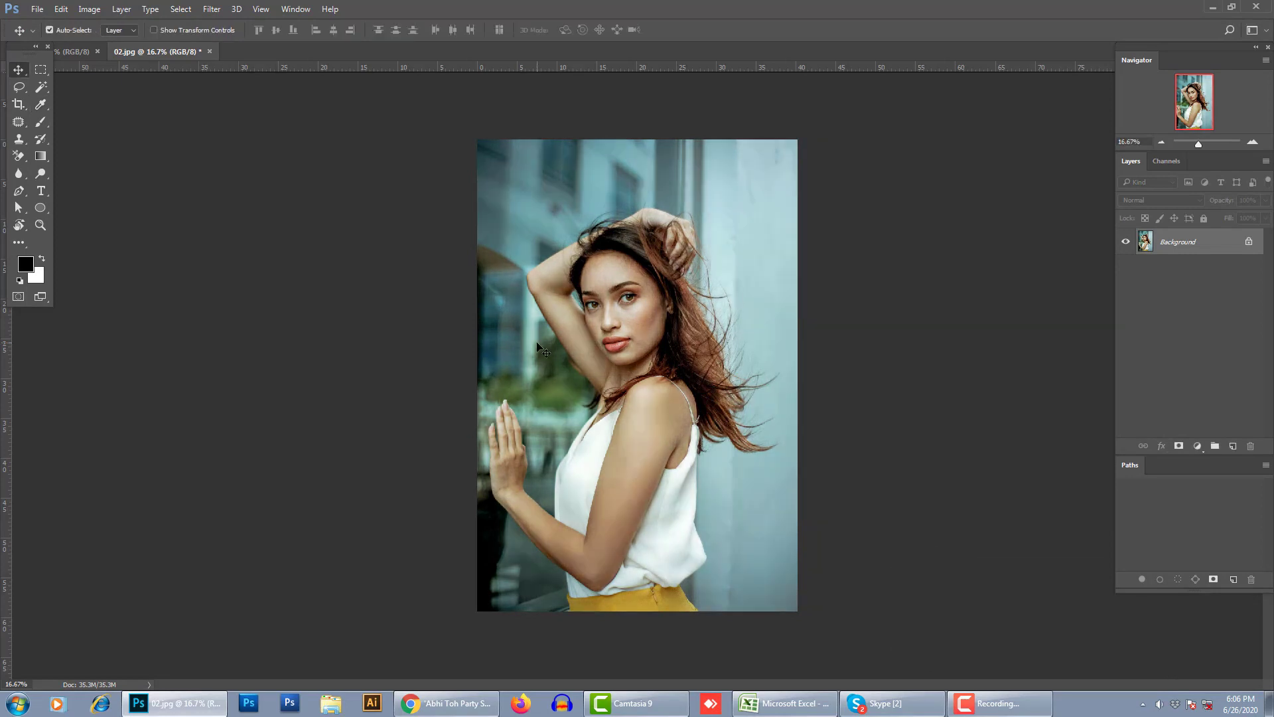
key(l)
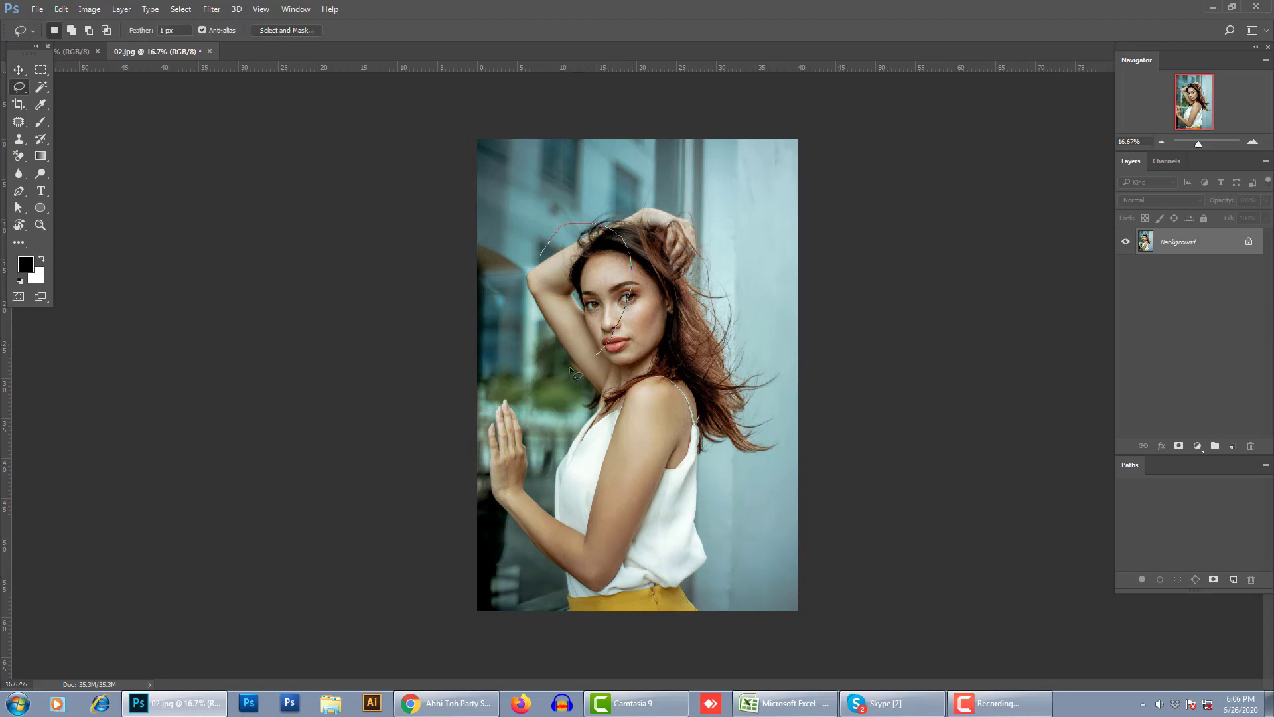
Step: Lasso-select the woman's face, then open Feather Selection with Shift+F6 and cancel it
drag(545, 284, 540, 281)
key(shift+F6)
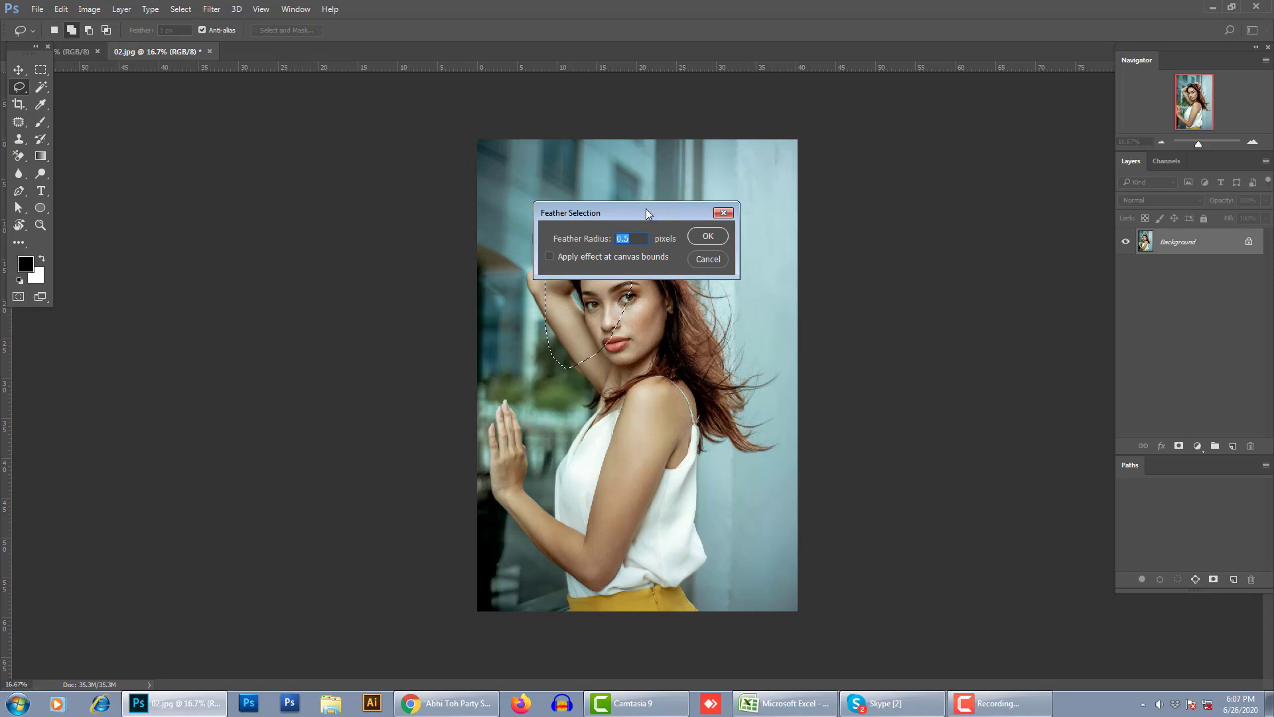
drag(647, 209, 649, 166)
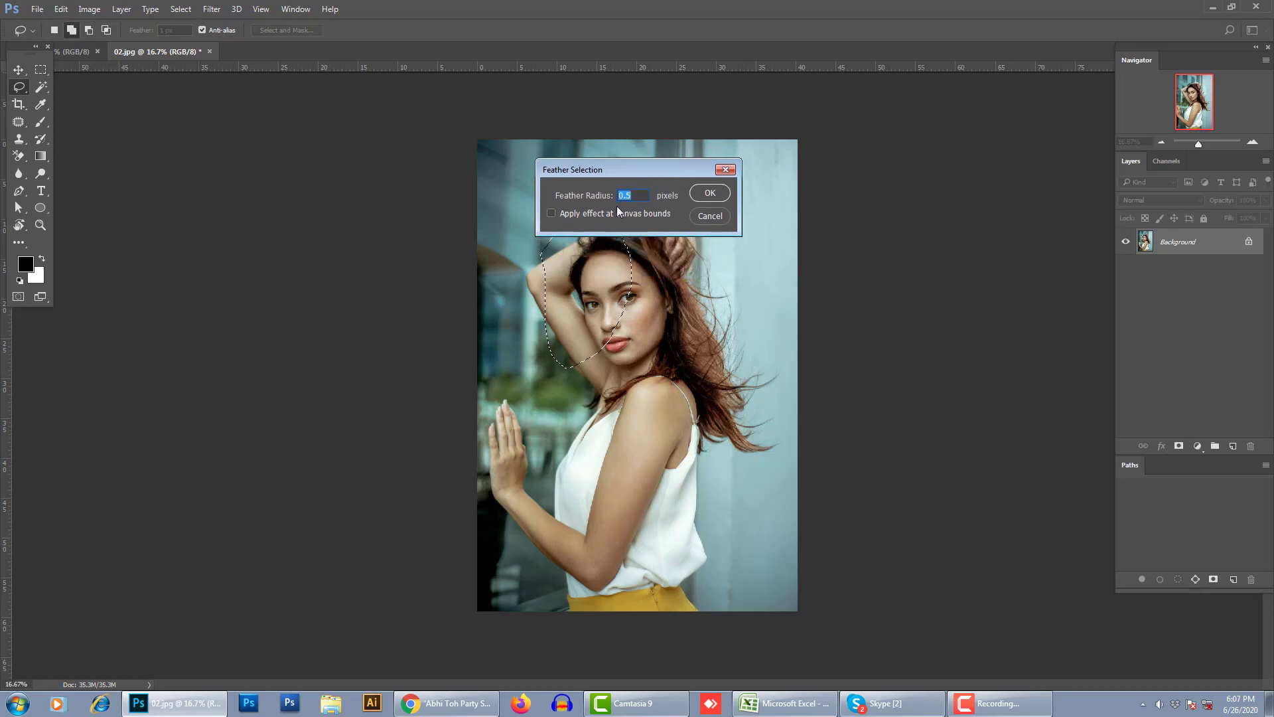
click(704, 215)
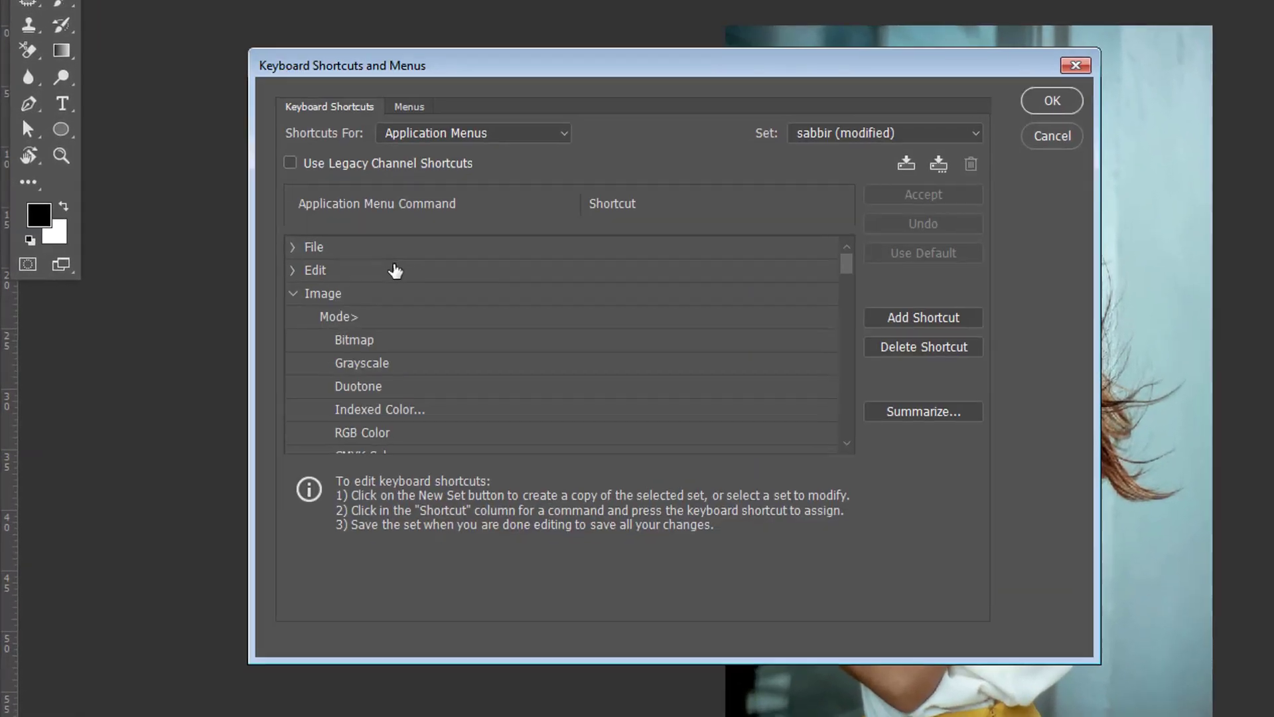
Step: Assign Alt+Ctrl+D as the shortcut for Select > Feather and save the shortcut settings
scroll(394, 271, down, 10)
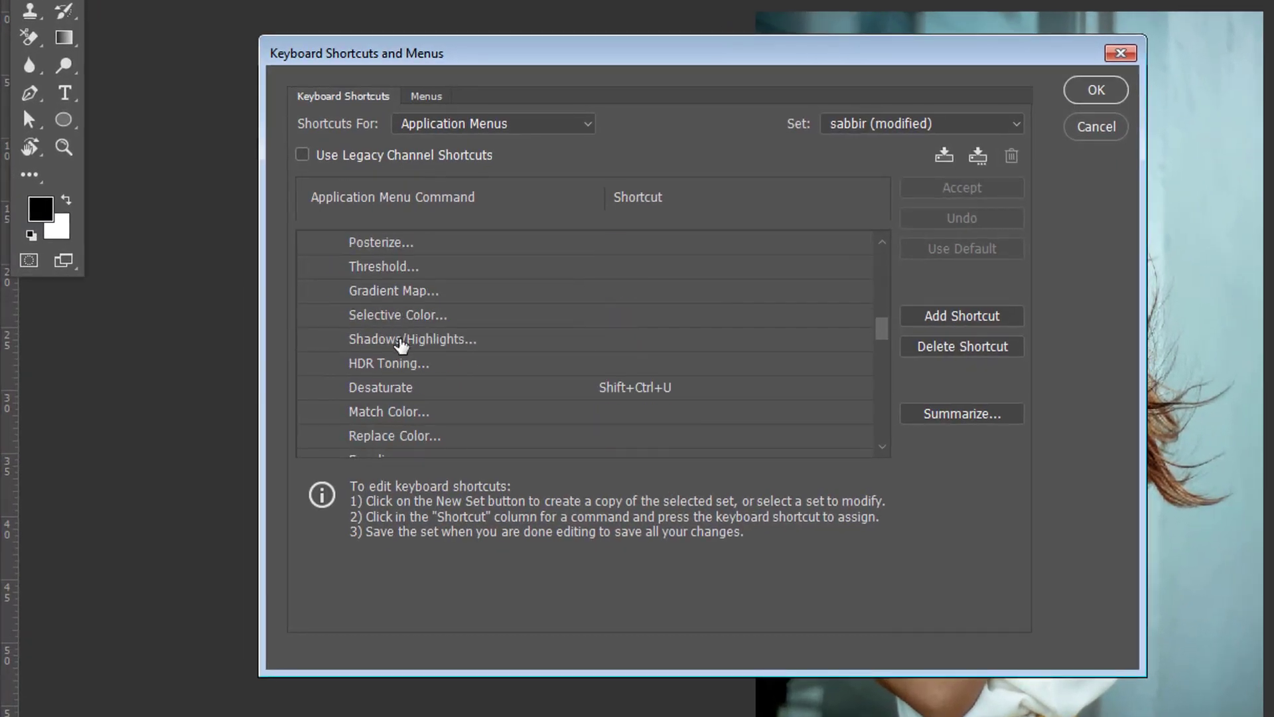
scroll(399, 341, down, 3)
click(327, 326)
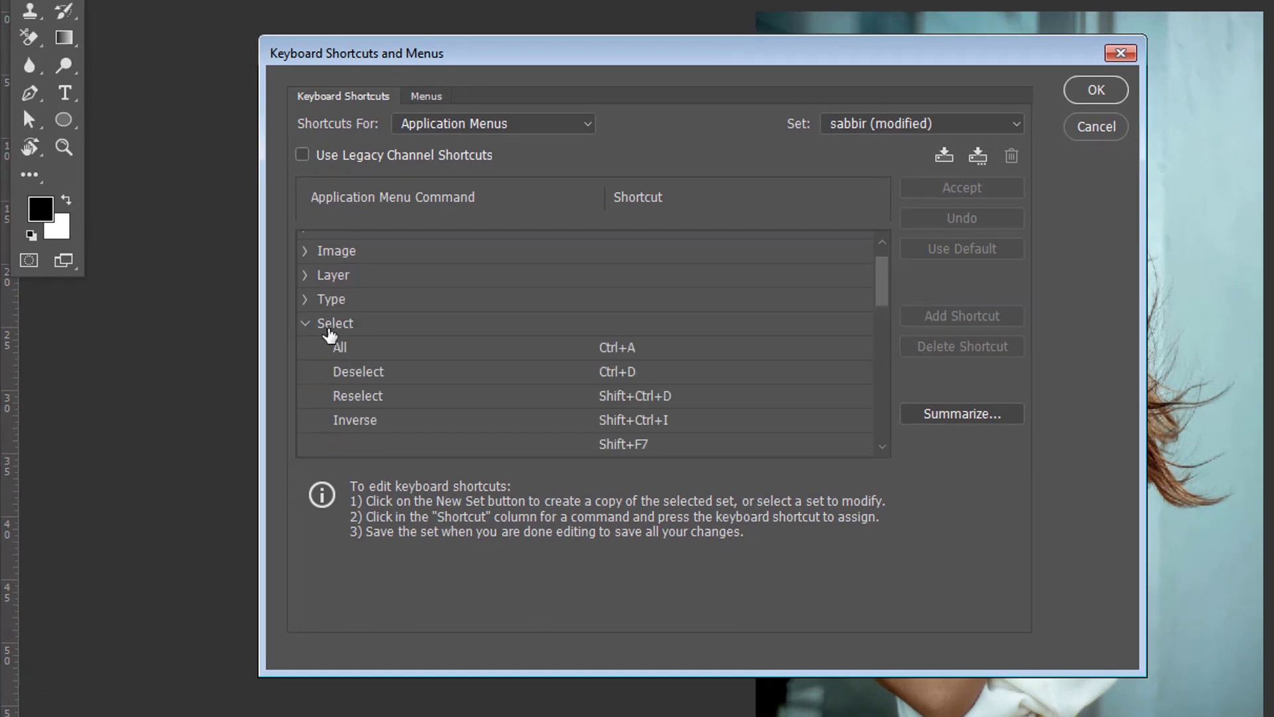
scroll(555, 361, down, 1)
scroll(438, 339, down, 4)
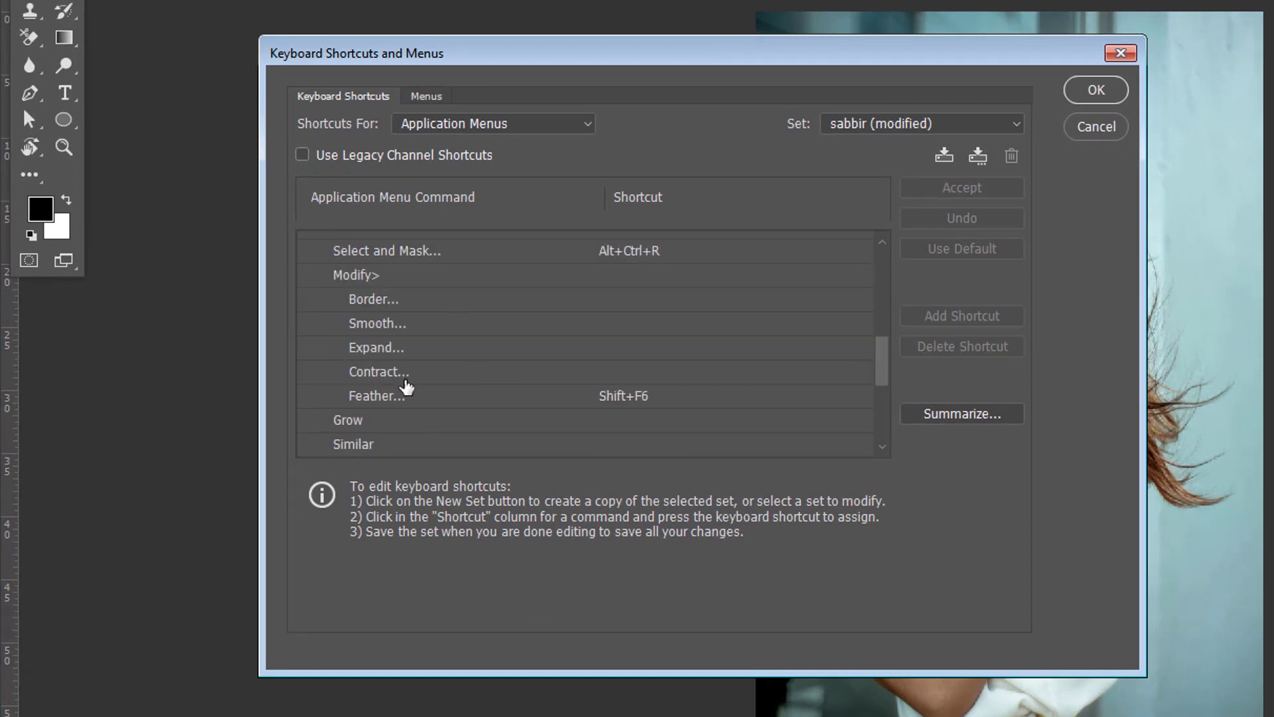
click(624, 398)
key(ctrl+alt+d)
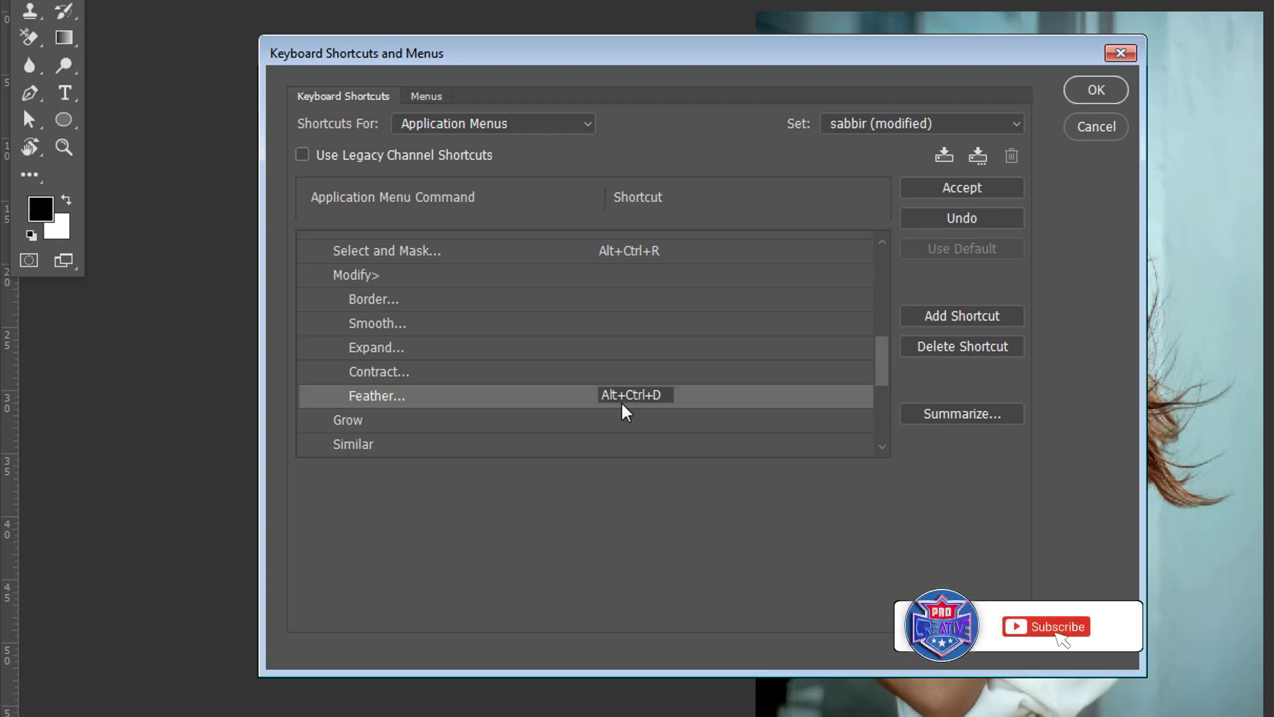
drag(663, 396, 594, 397)
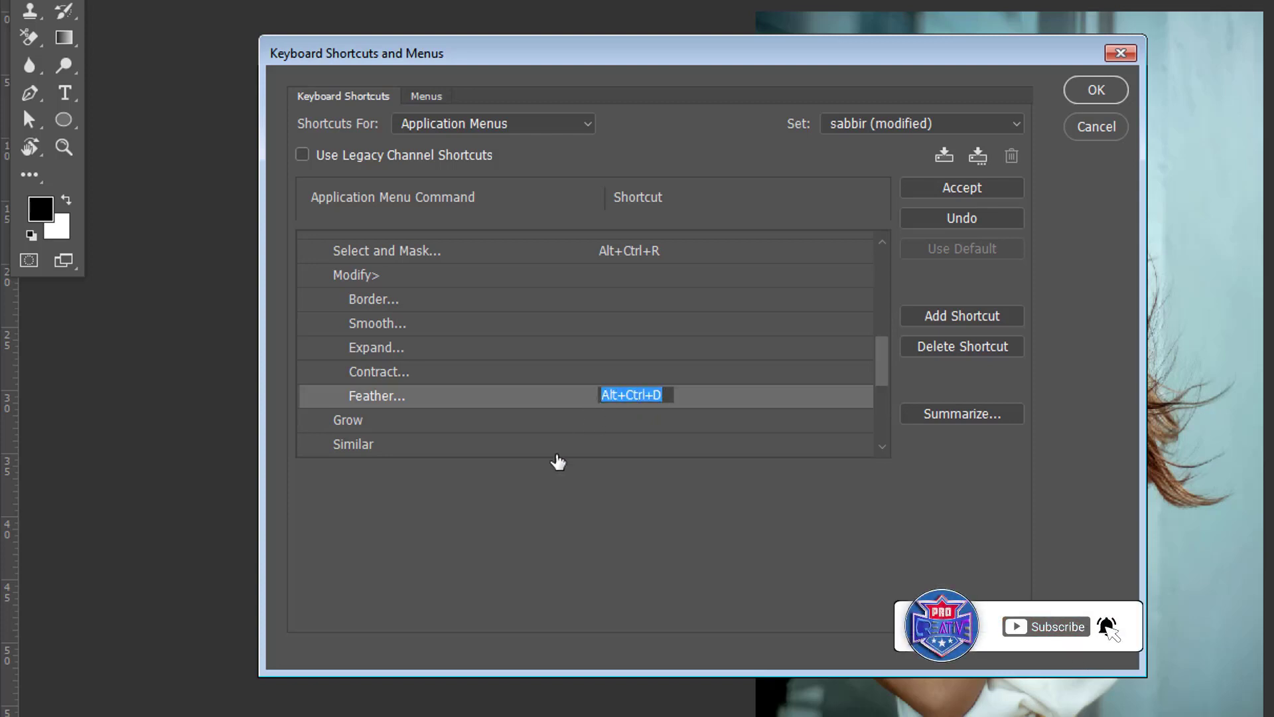
click(631, 395)
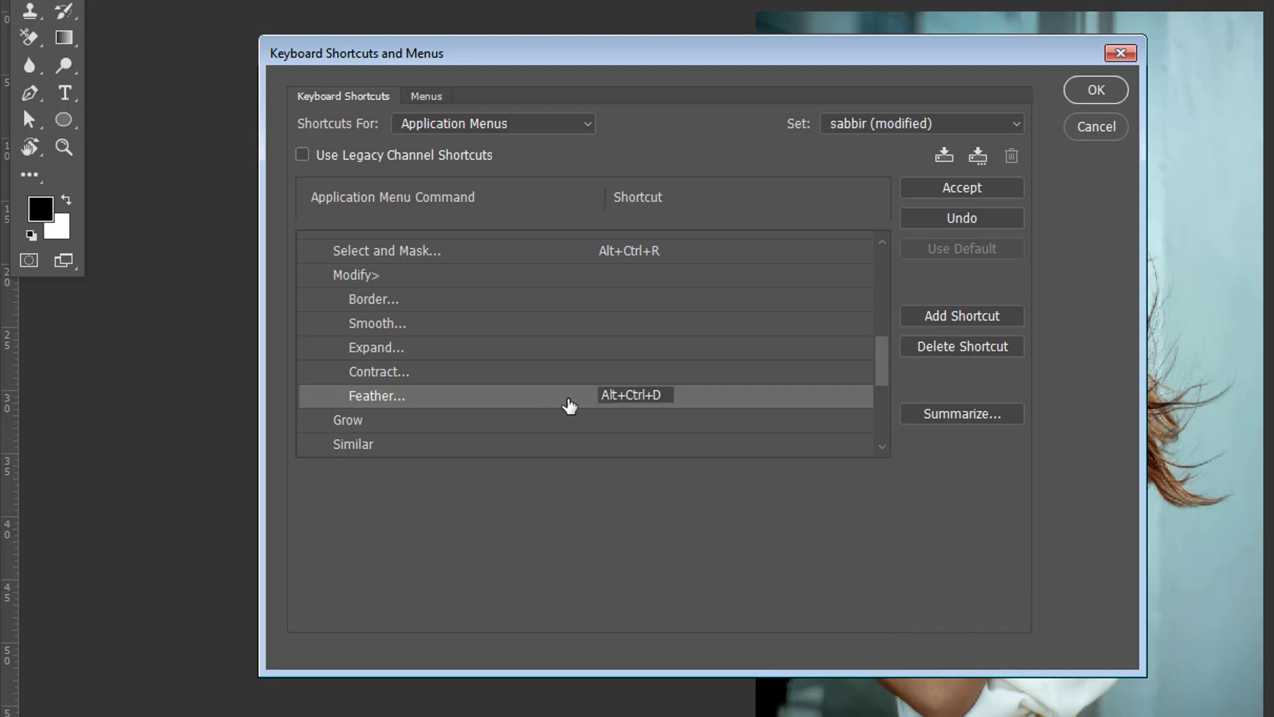
click(980, 193)
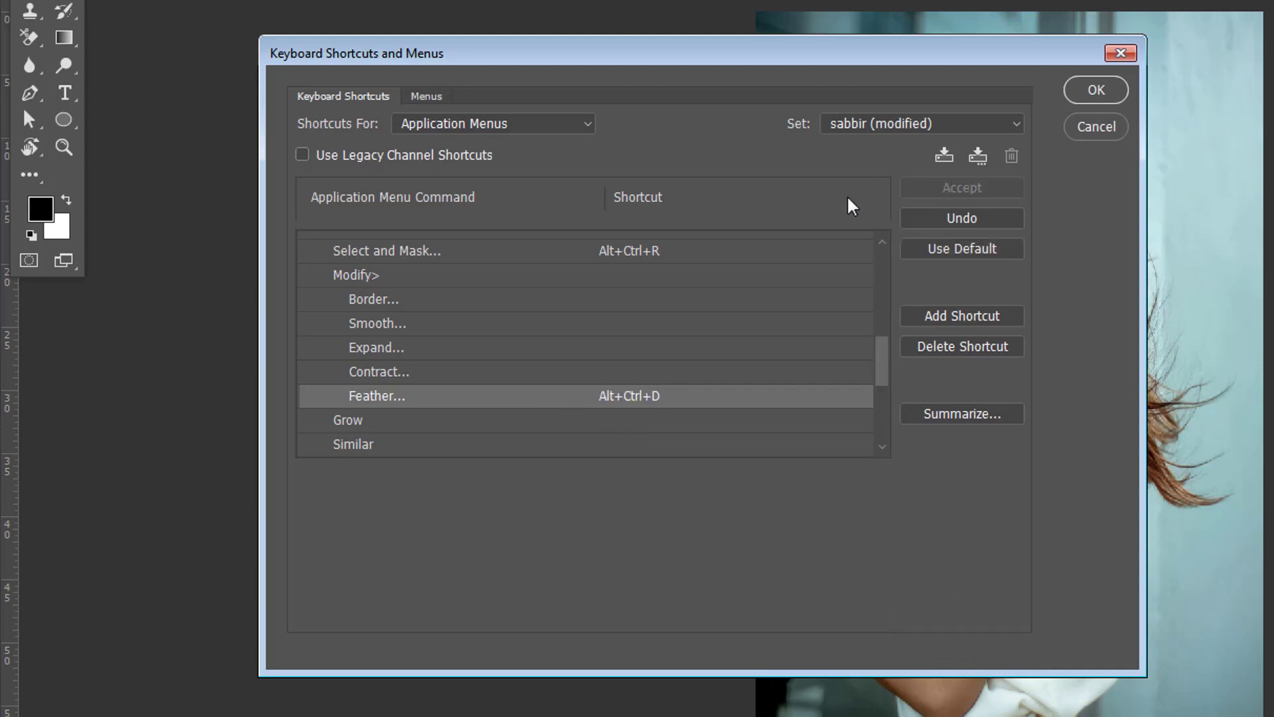
click(1097, 90)
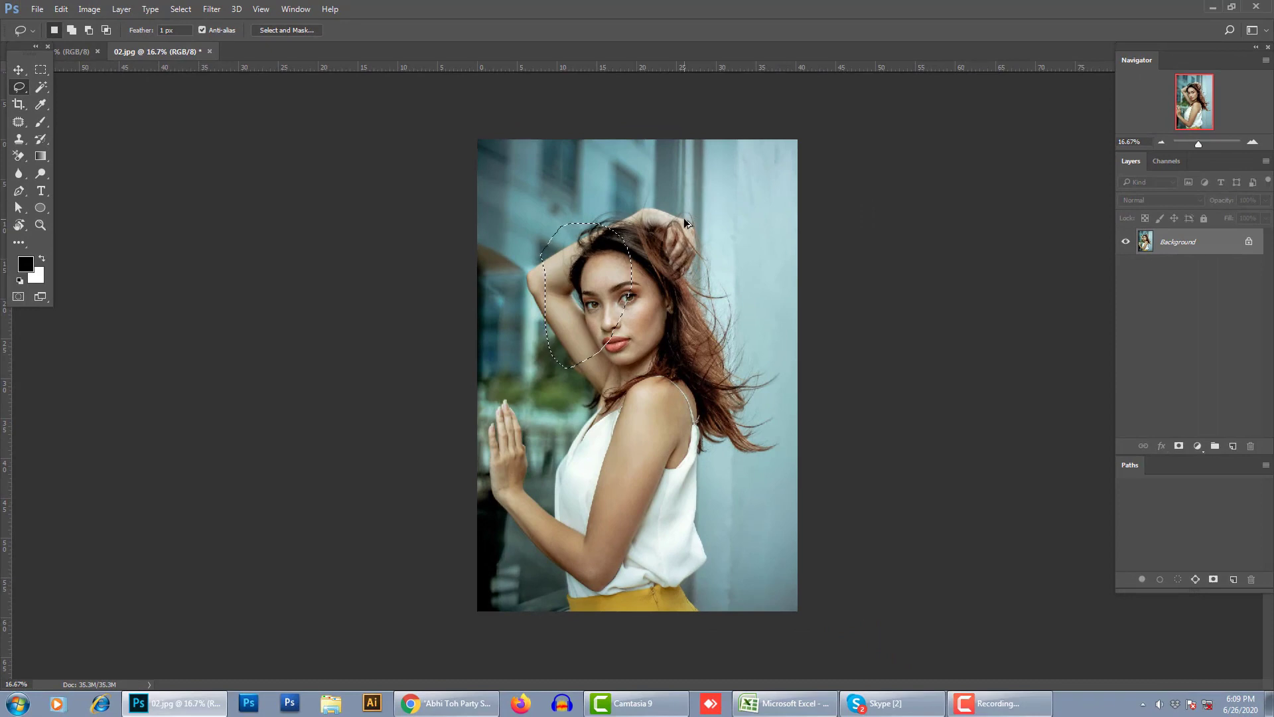
Step: Feather the face selection by 0.5 px using the new Alt+Ctrl+D shortcut
key(ctrl+alt+d)
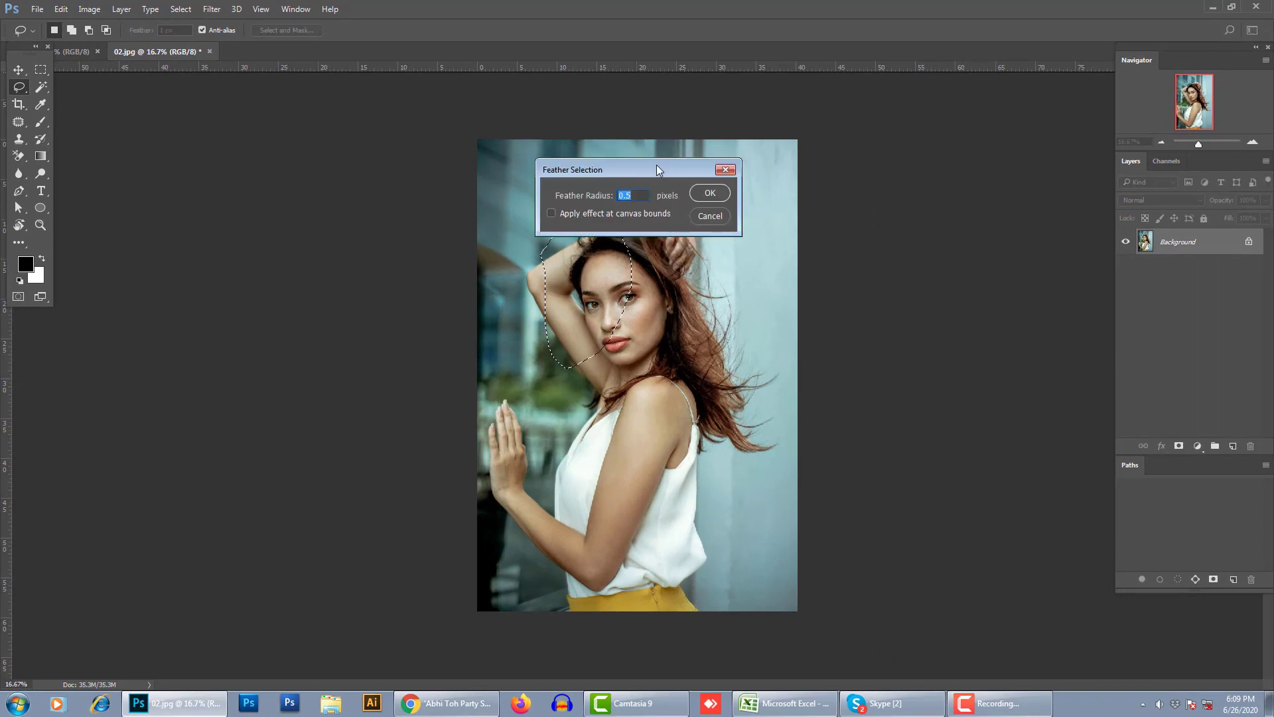
drag(651, 176, 658, 150)
click(712, 167)
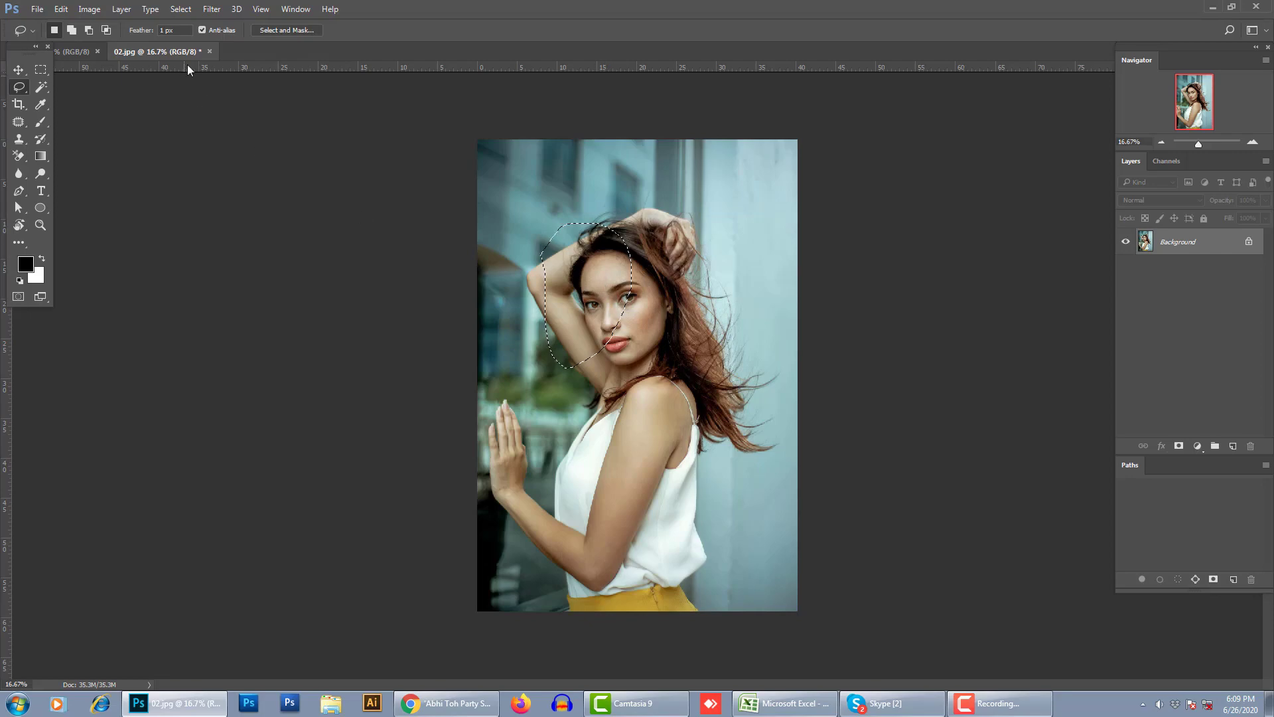
Step: Look over the blur filters available in the Filter > Blur submenu
click(216, 12)
mouse_move(235, 152)
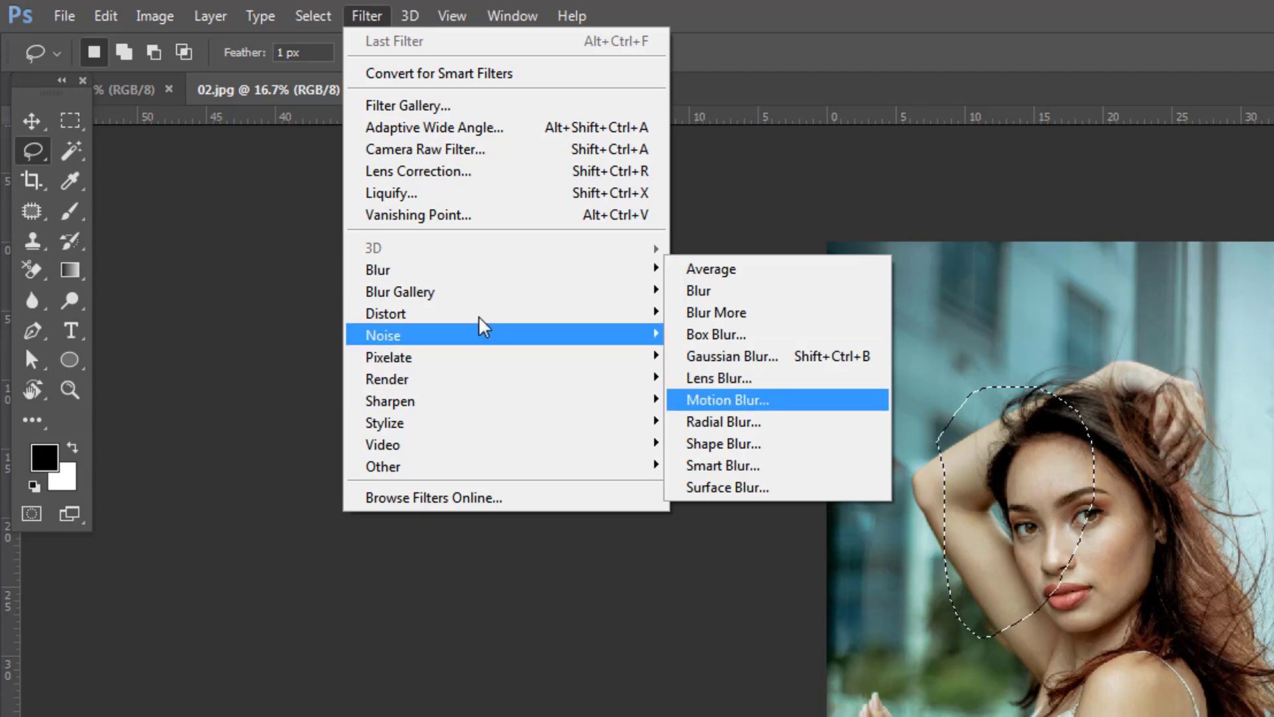
click(929, 616)
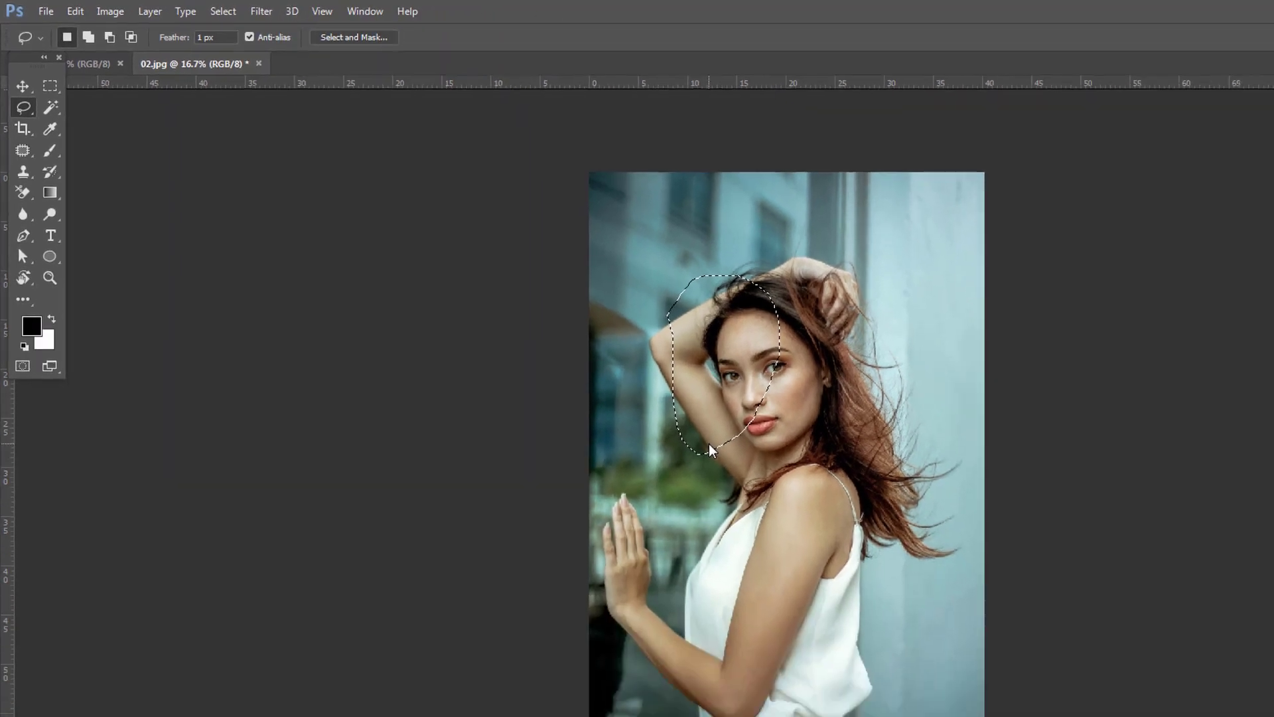
click(105, 16)
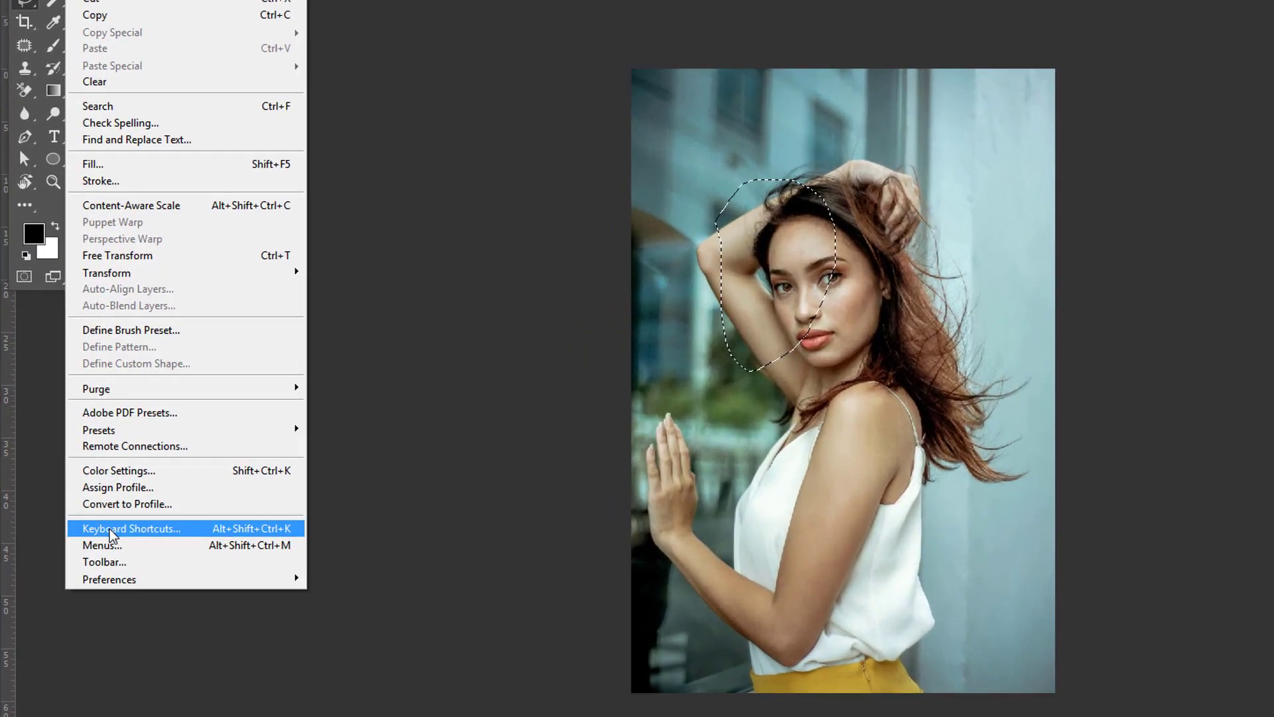
Step: In Keyboard Shortcuts, expand the Filter group and scroll through the Blur commands' shortcuts
click(78, 489)
scroll(279, 333, down, 1)
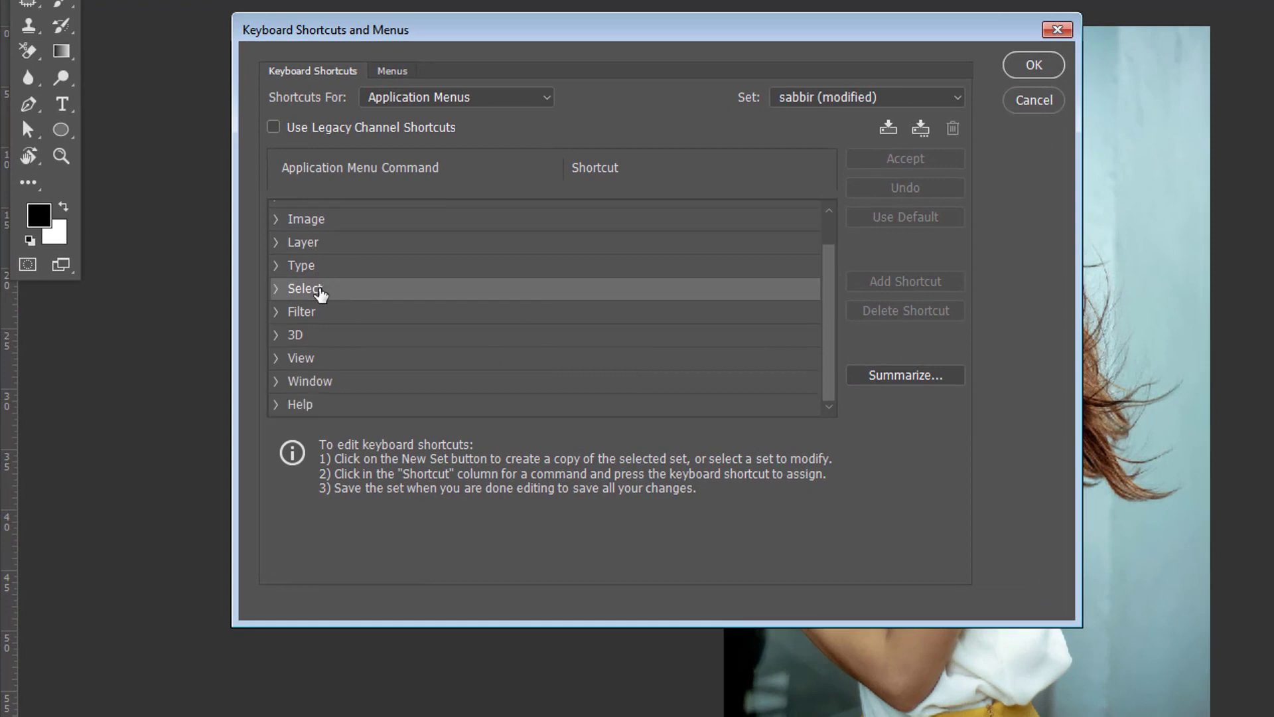
click(279, 314)
scroll(418, 356, down, 9)
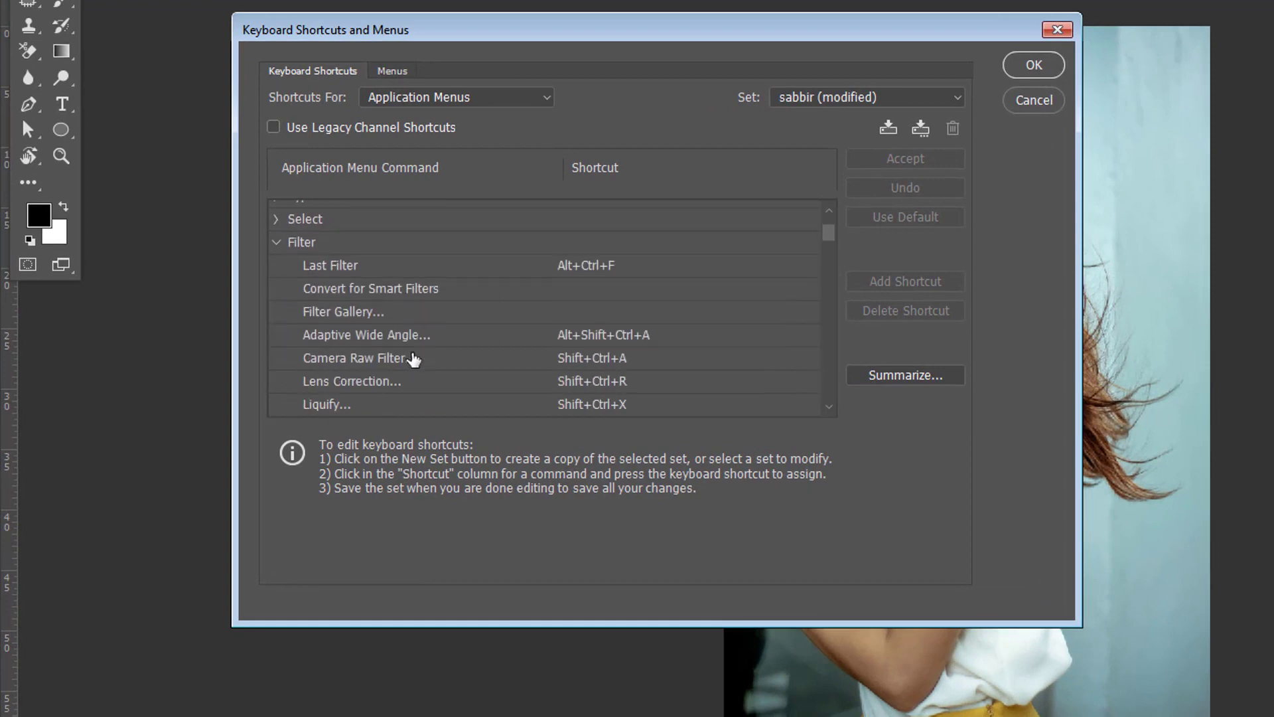
scroll(617, 291, down, 12)
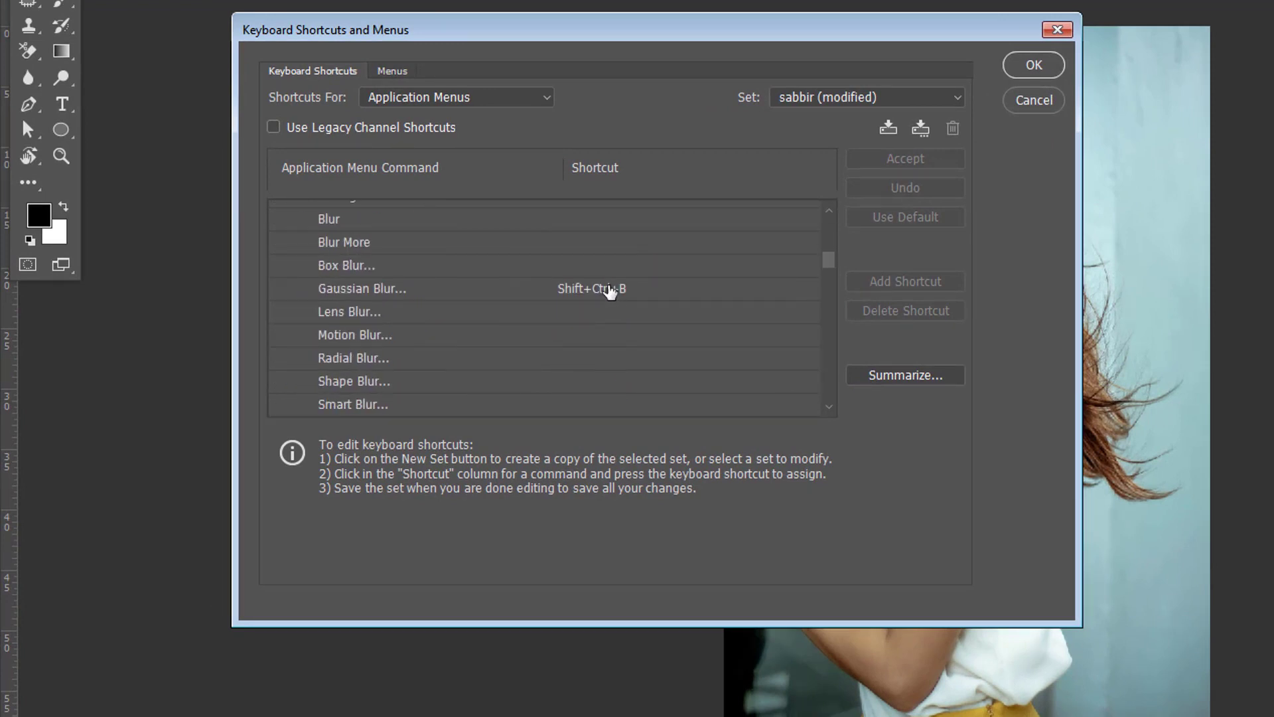
scroll(606, 298, up, 2)
scroll(605, 309, up, 15)
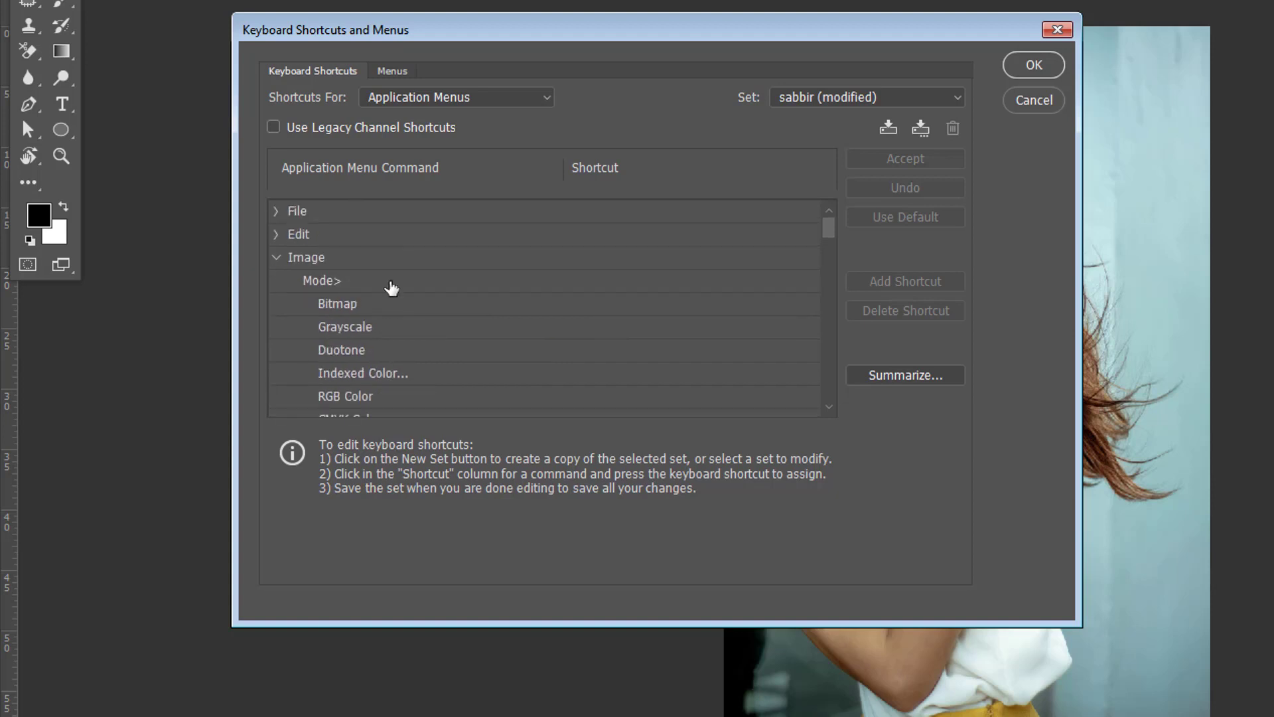